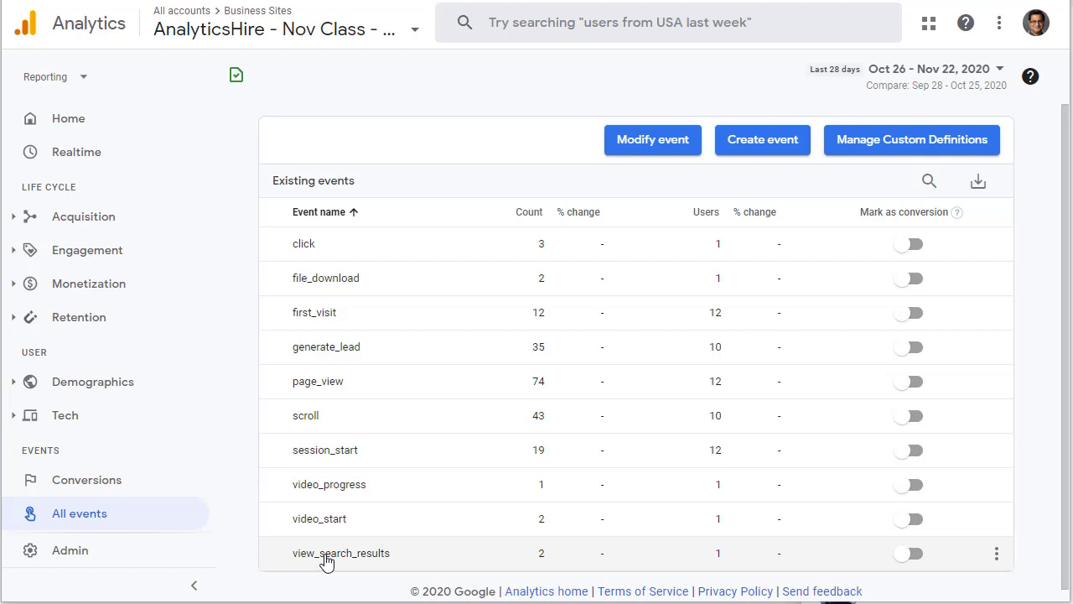
{"action": "left_click", "coordinate": [84, 556]}
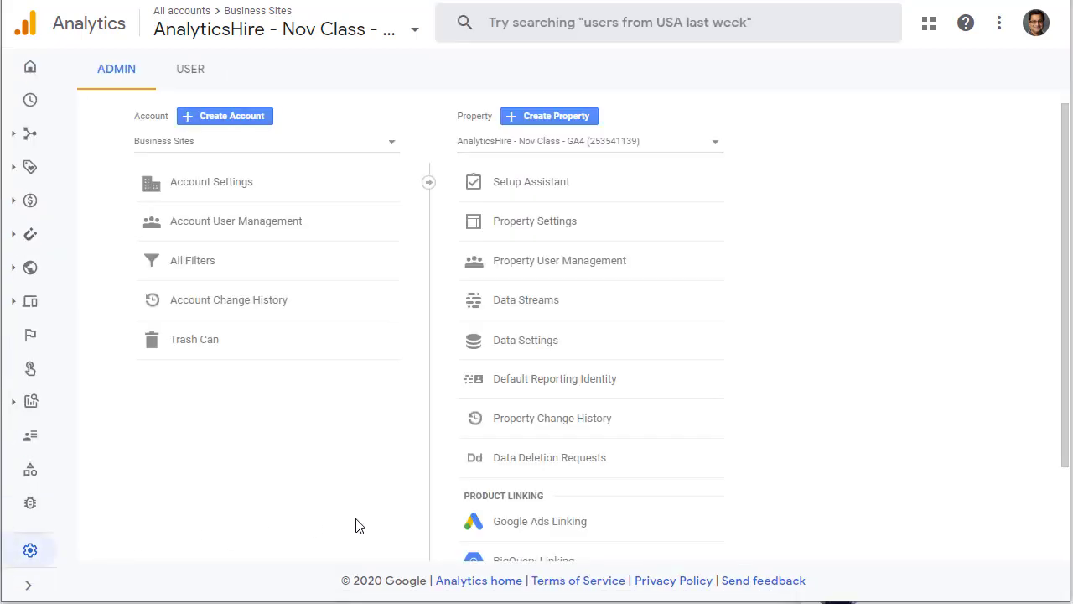
{"action": "left_click", "coordinate": [541, 316]}
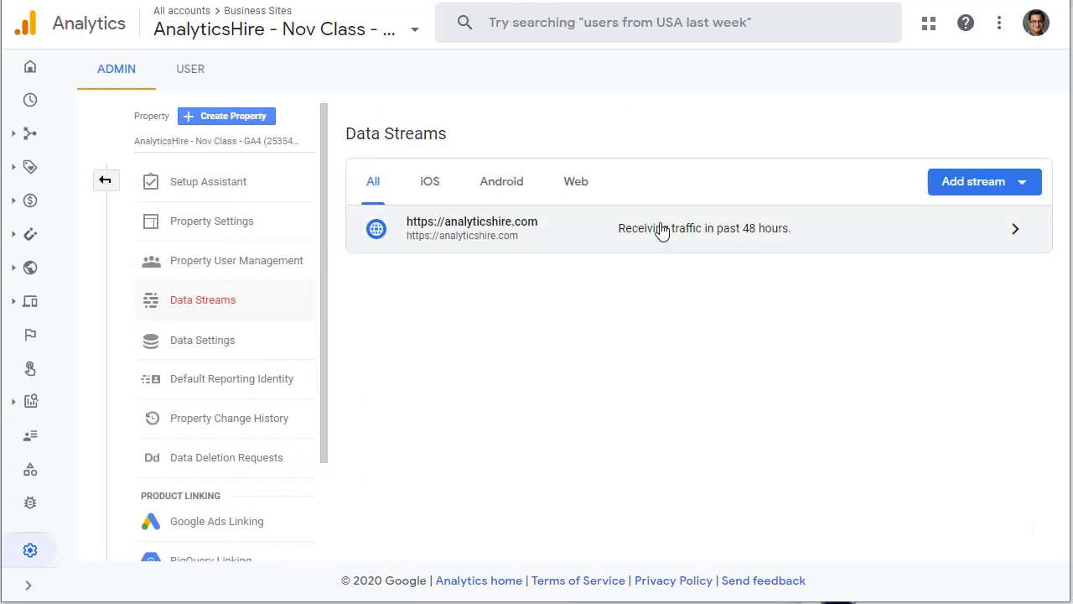
{"action": "left_click", "coordinate": [662, 232]}
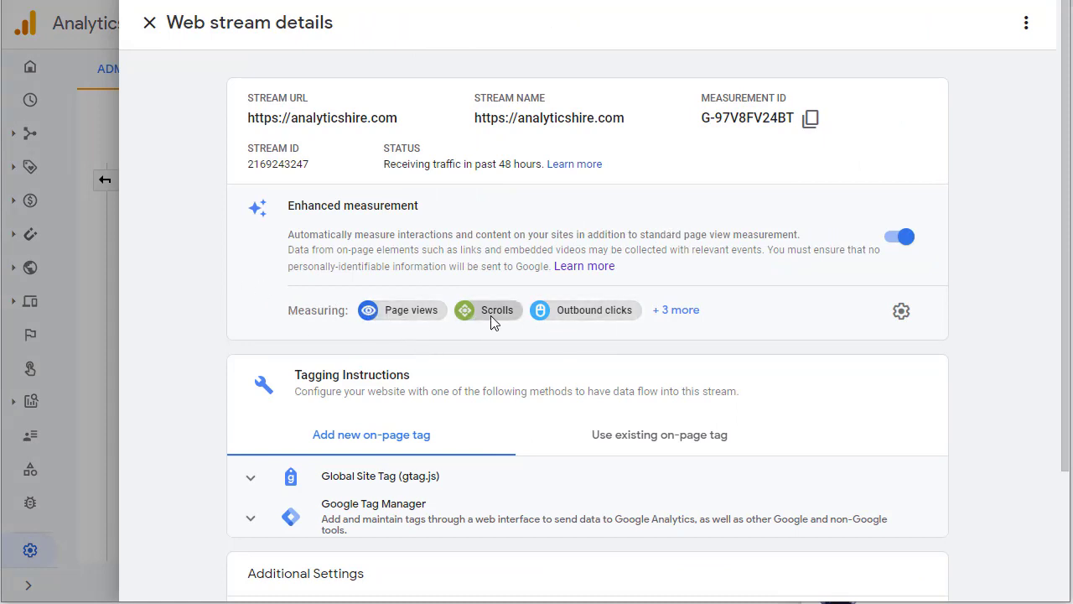
{"action": "left_click", "coordinate": [684, 312]}
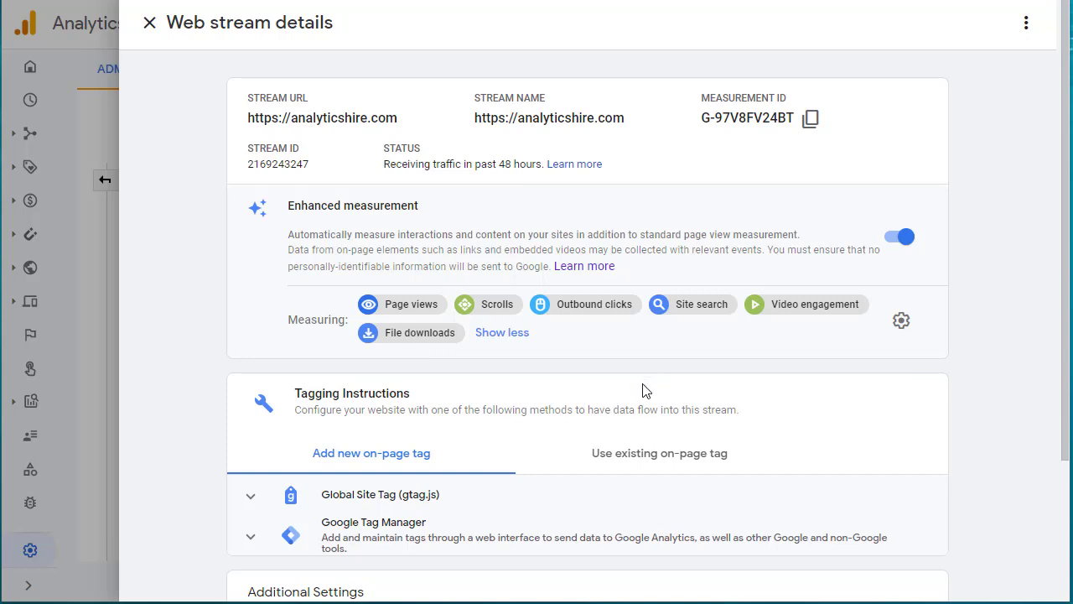
- Turn off Scrolls in the stream's enhanced measurement settings and save
{"action": "left_click", "coordinate": [899, 328]}
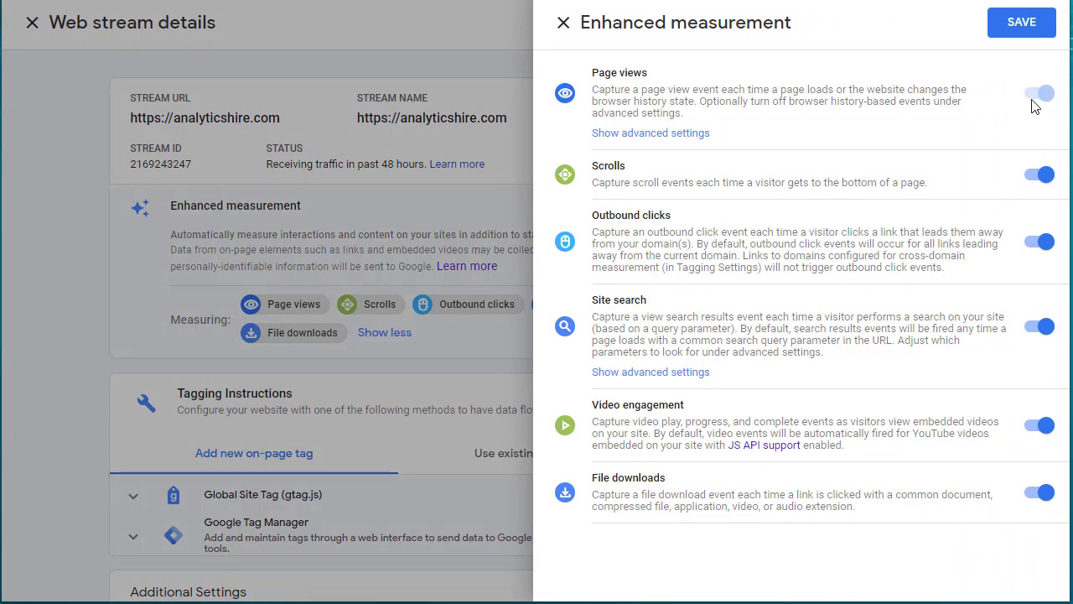
{"action": "left_click", "coordinate": [1041, 174]}
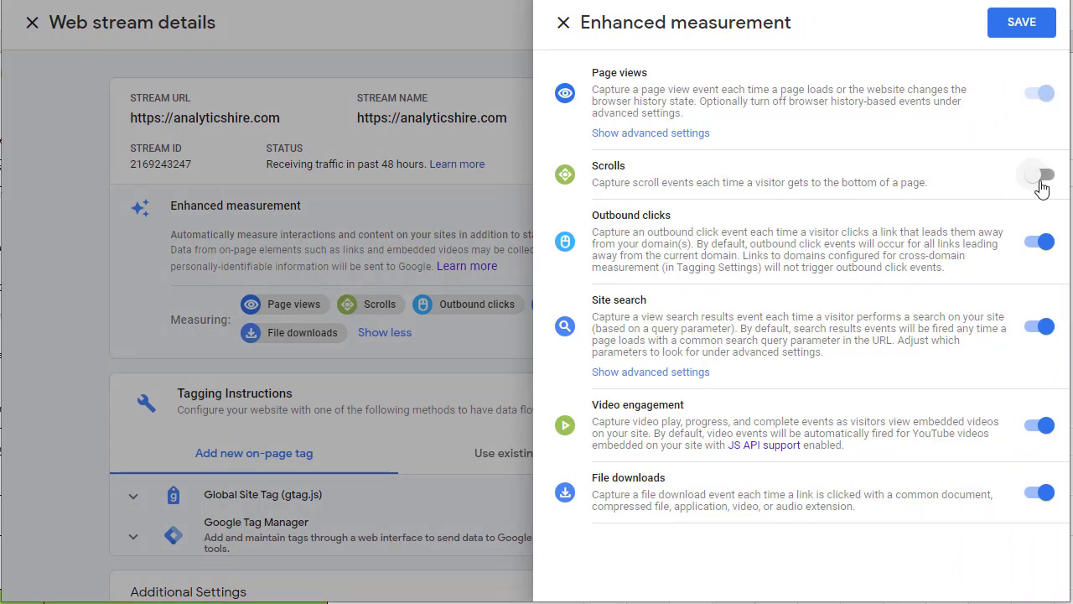
{"action": "left_click", "coordinate": [1020, 32]}
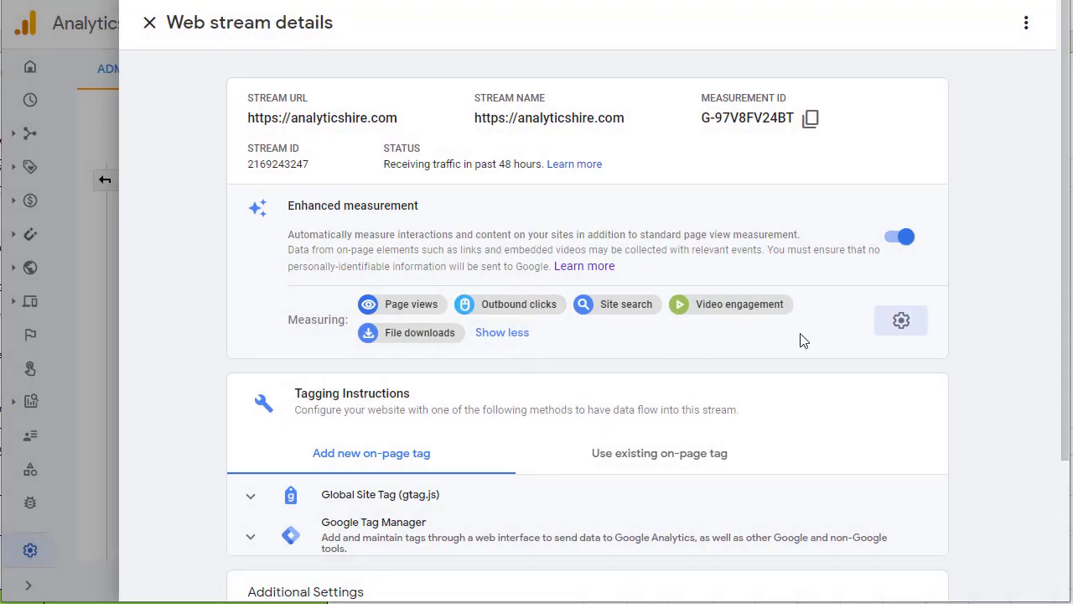
- Turn Scrolls back on in enhanced measurement, show the Site search advanced settings, and save
{"action": "left_click", "coordinate": [899, 325]}
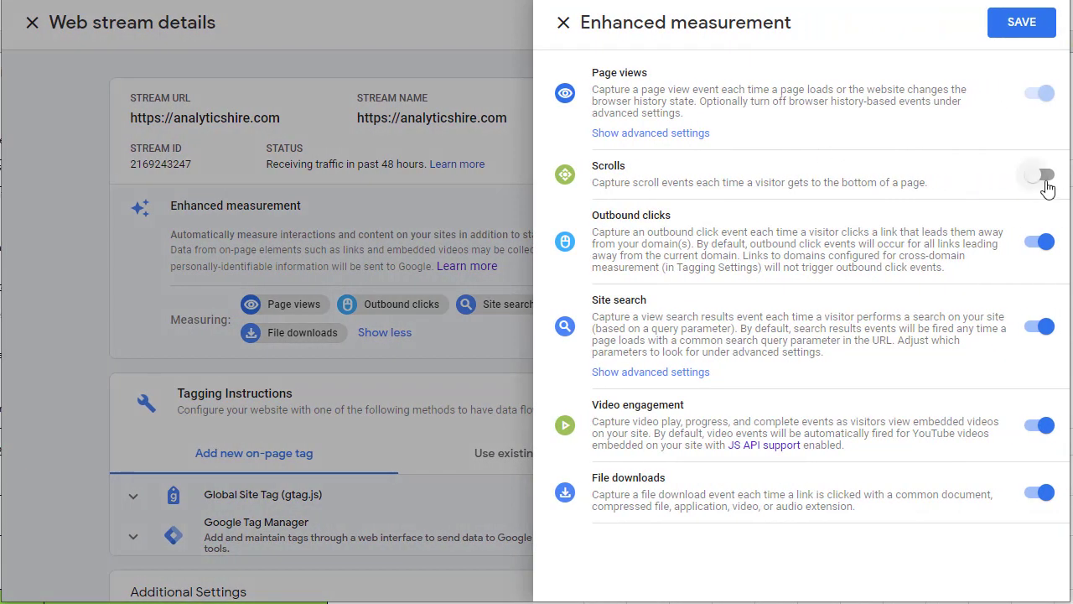
{"action": "left_click", "coordinate": [1047, 177]}
{"action": "left_click", "coordinate": [668, 378]}
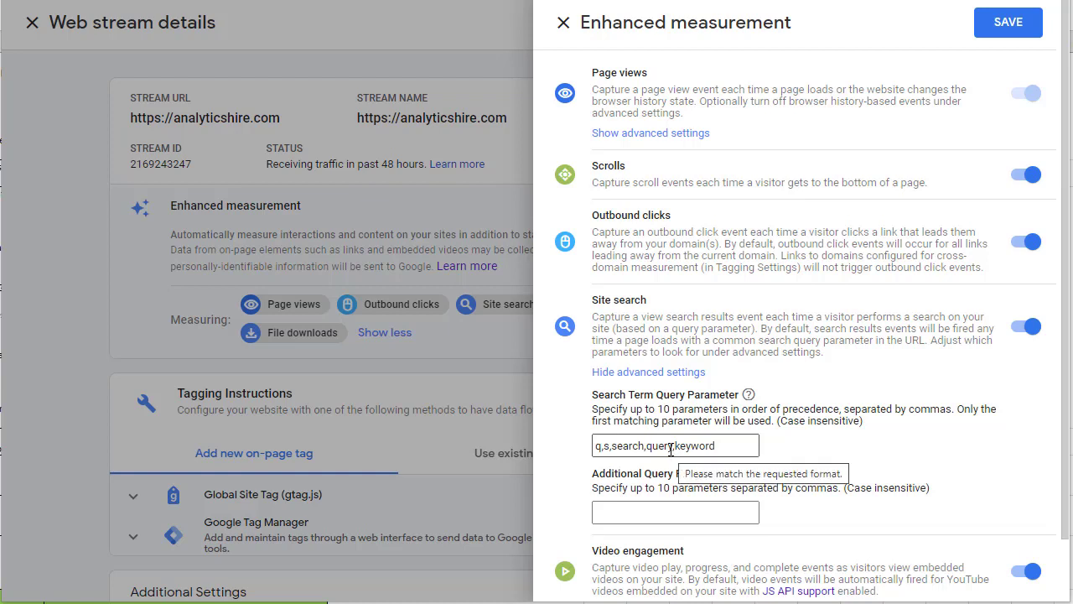
{"action": "left_click", "coordinate": [1009, 22]}
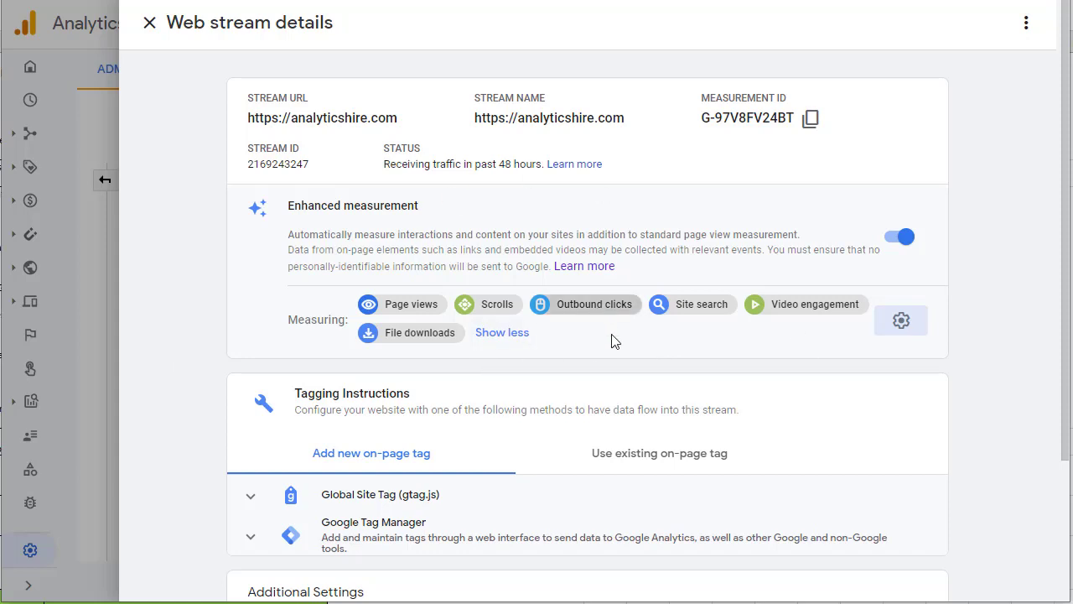
- Try to turn off enhanced measurement for the whole stream, cancel, and close the web stream details
{"action": "left_click", "coordinate": [898, 242]}
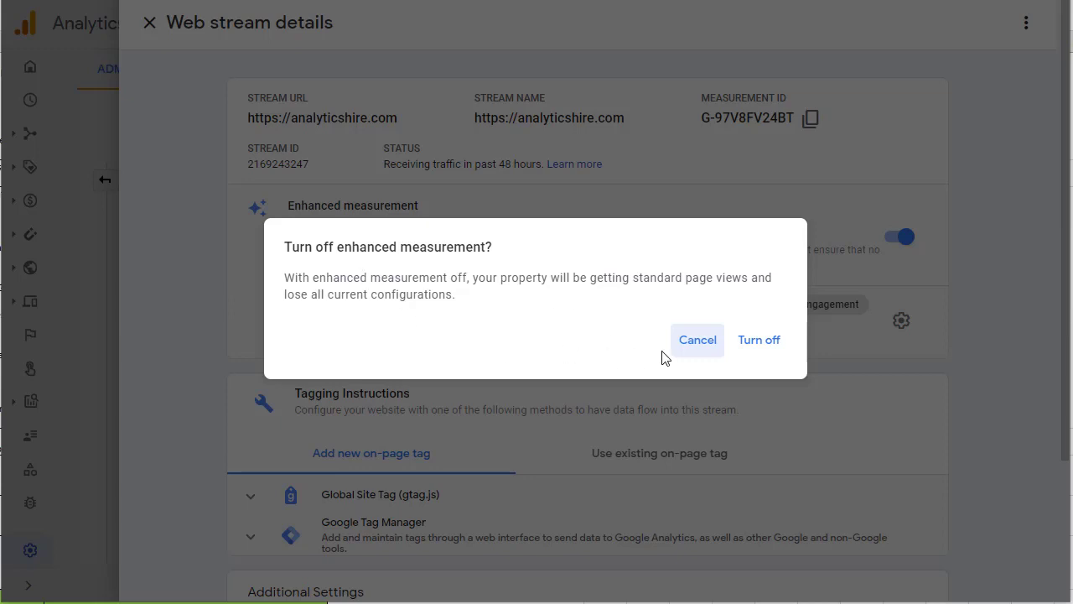
{"action": "left_click", "coordinate": [697, 342]}
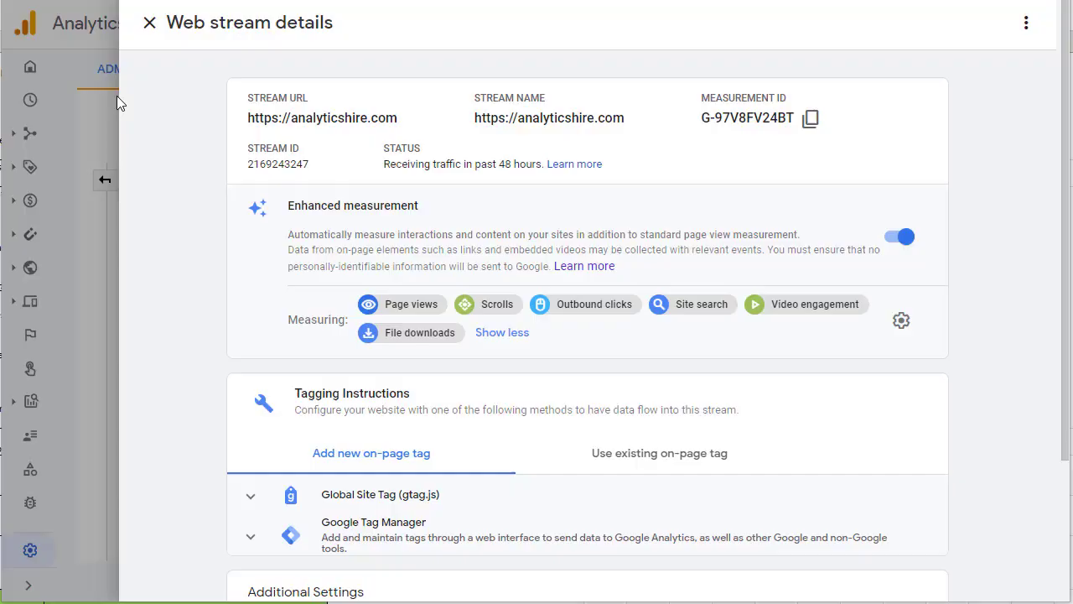
{"action": "left_click", "coordinate": [149, 23]}
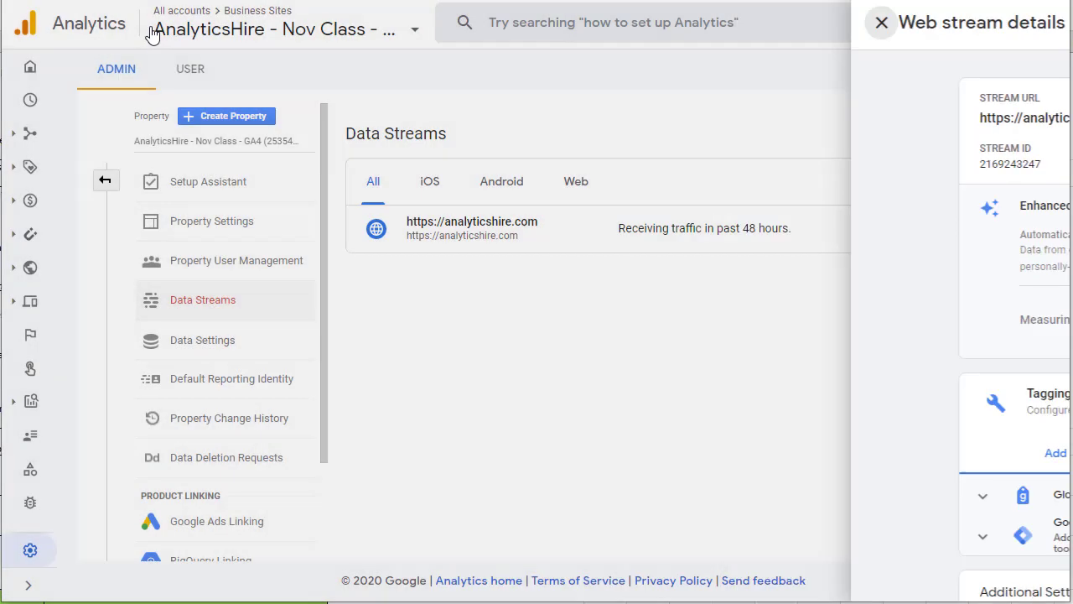
- Open the Realtime report, and on the AnalyticsHire site browse the available candidates page to its end and back
{"action": "left_click", "coordinate": [29, 105]}
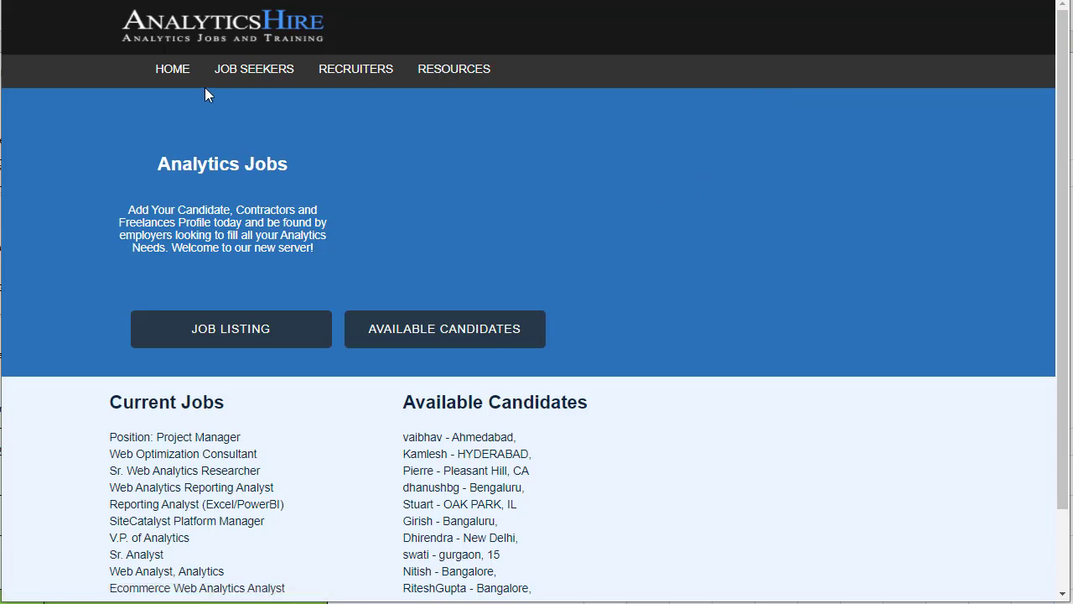
{"action": "mouse_move", "coordinate": [244, 79]}
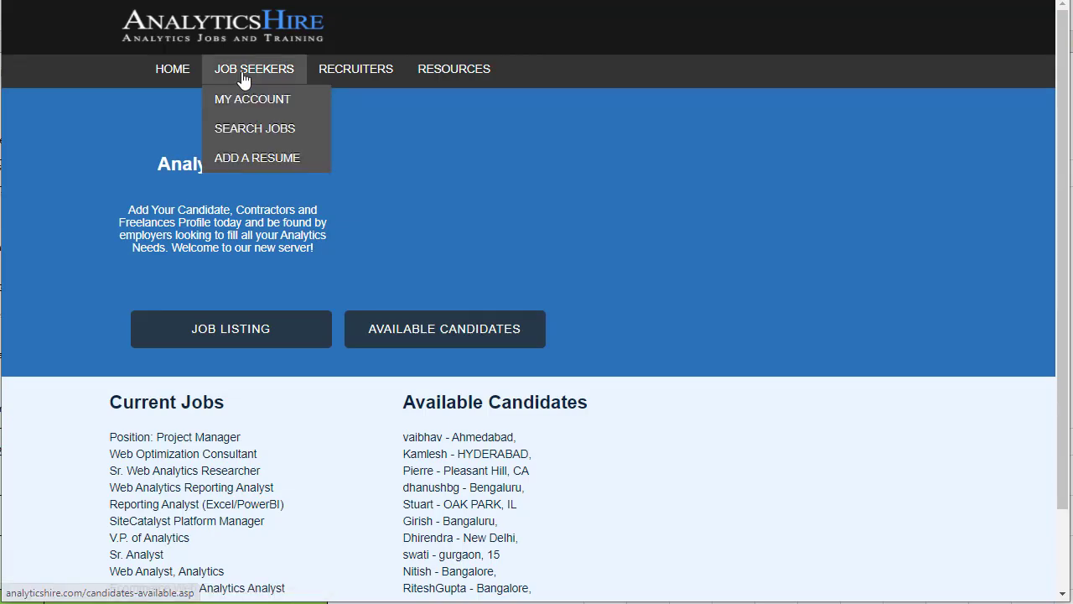
{"action": "scroll", "coordinate": [933, 381], "scroll_direction": "down", "scroll_amount": 10}
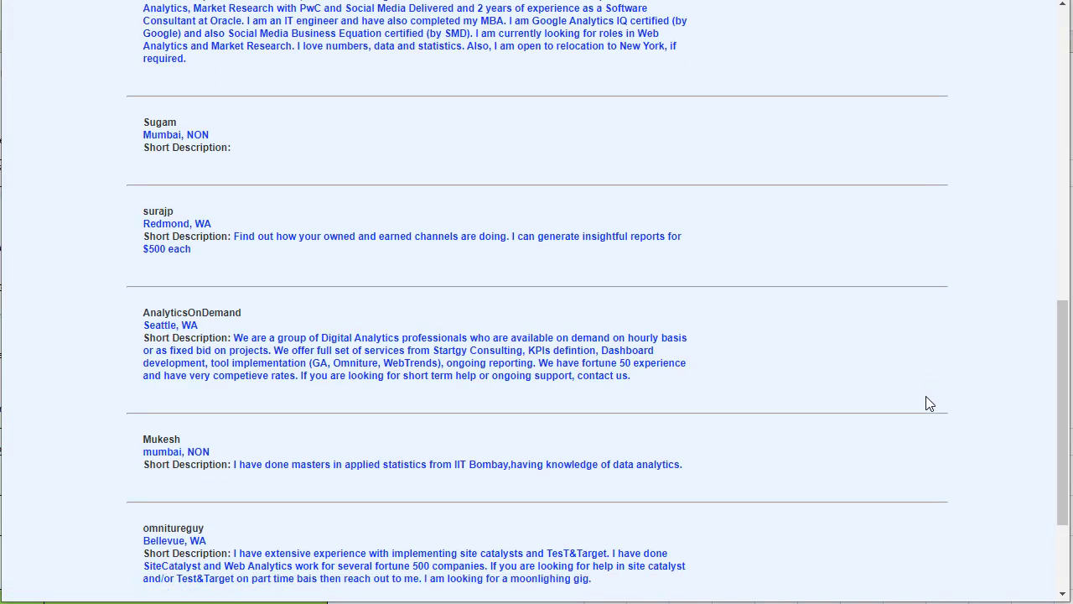
{"action": "scroll", "coordinate": [939, 407], "scroll_direction": "down", "scroll_amount": 3}
{"action": "left_click_drag", "start_coordinate": [1058, 409], "coordinate": [1006, 4]}
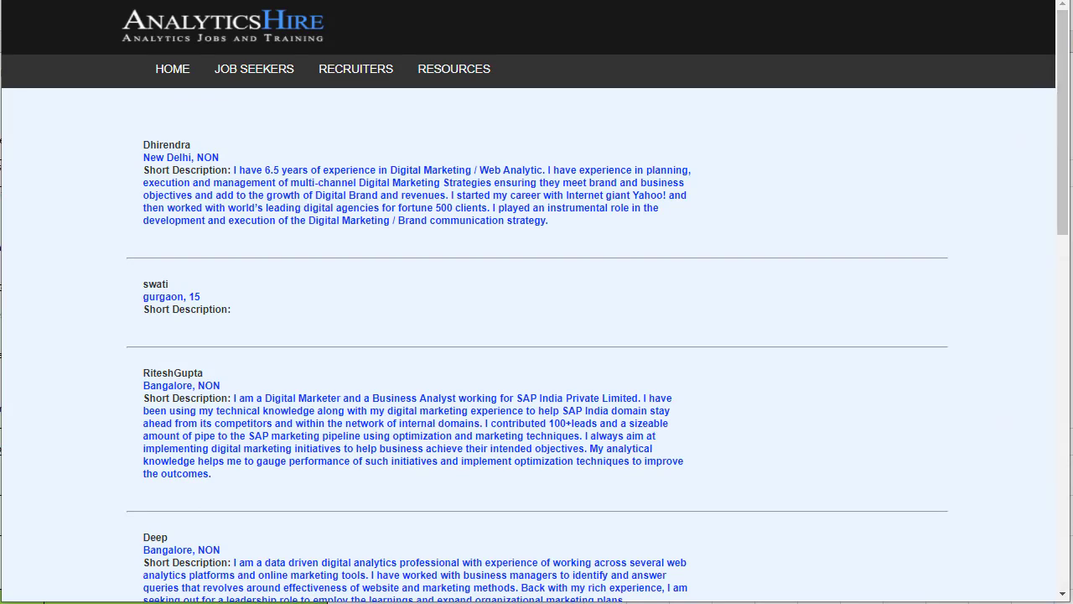
- Load the test page analyticshire.com/videos.asp and look through its video, outbound link, download and search examples
{"action": "key", "text": "ctrl+l"}
{"action": "type", "text": "analyticshire.com/video"}
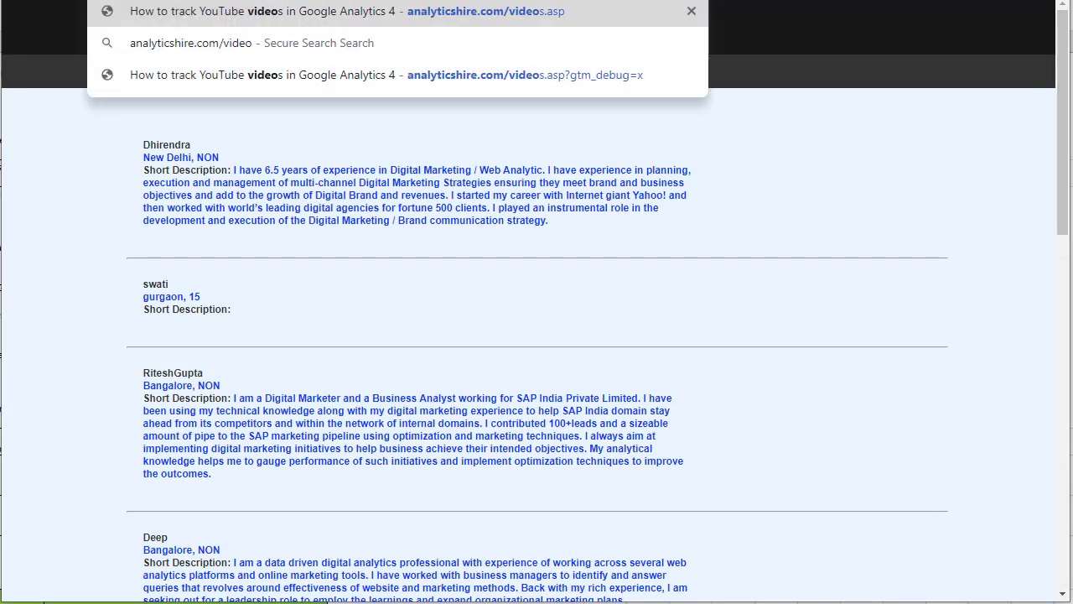
{"action": "key", "text": "Return"}
{"action": "mouse_move", "coordinate": [436, 126]}
{"action": "left_click", "coordinate": [602, 229]}
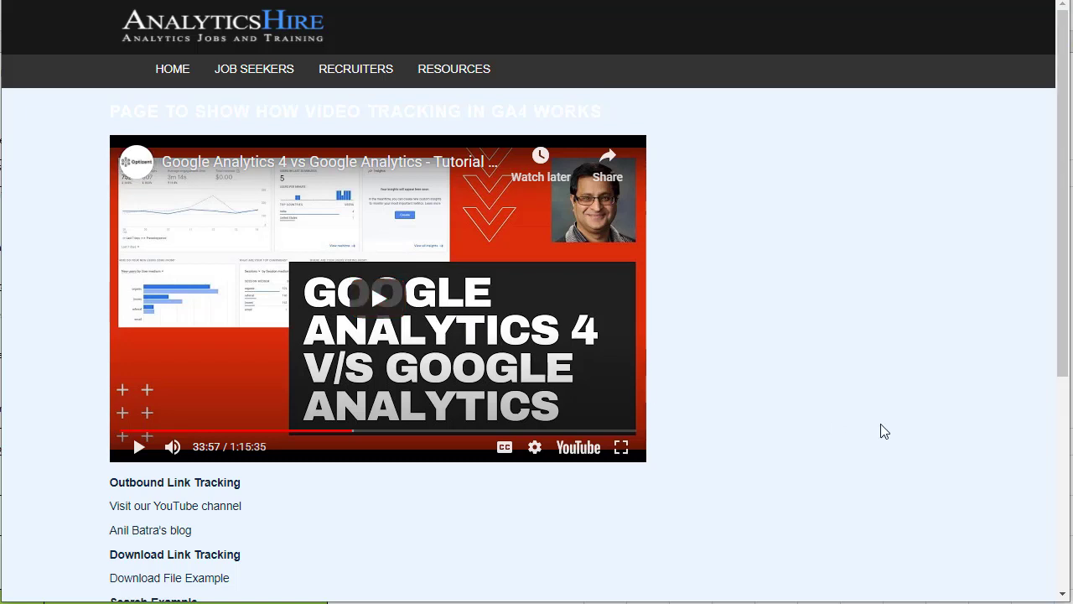
{"action": "scroll", "coordinate": [882, 431], "scroll_direction": "down", "scroll_amount": 3}
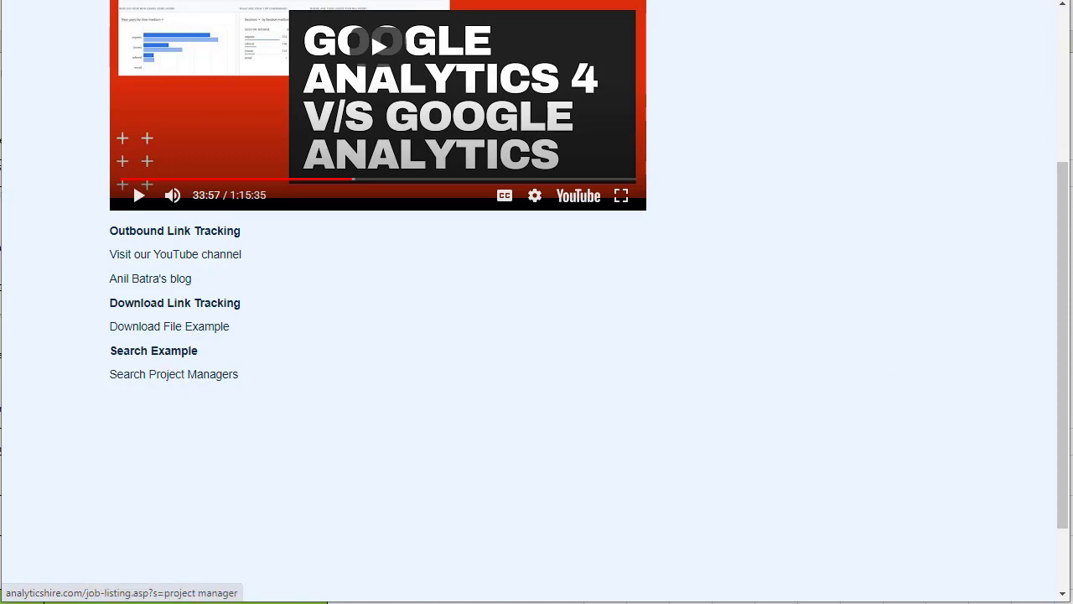
{"action": "left_click_drag", "start_coordinate": [1062, 326], "coordinate": [1070, 124]}
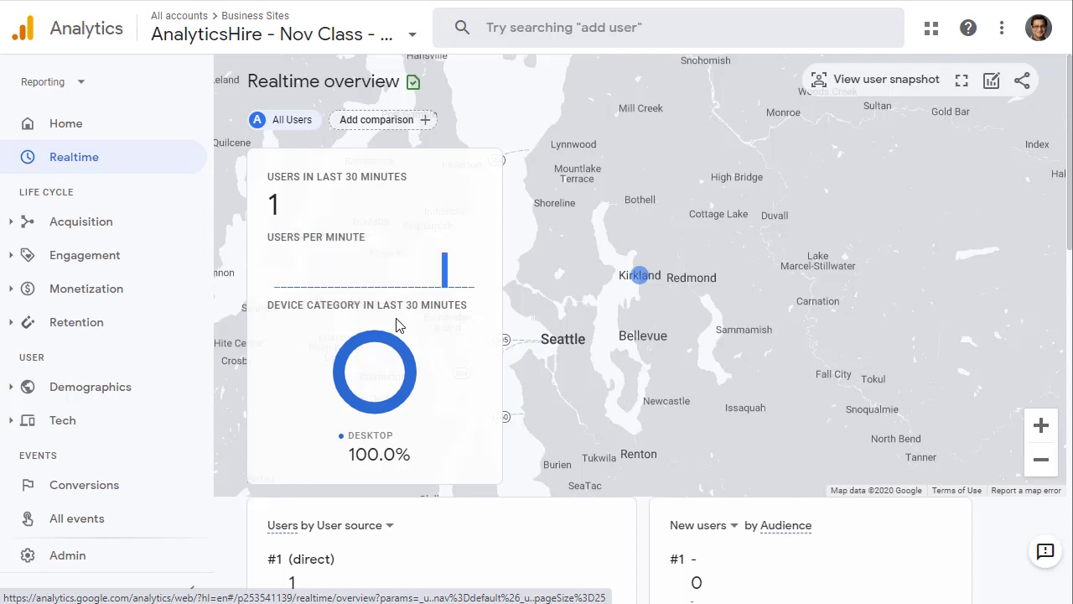
- Examine the page views and event counts by event name in the Realtime overview
{"action": "scroll", "coordinate": [396, 322], "scroll_direction": "down", "scroll_amount": 4}
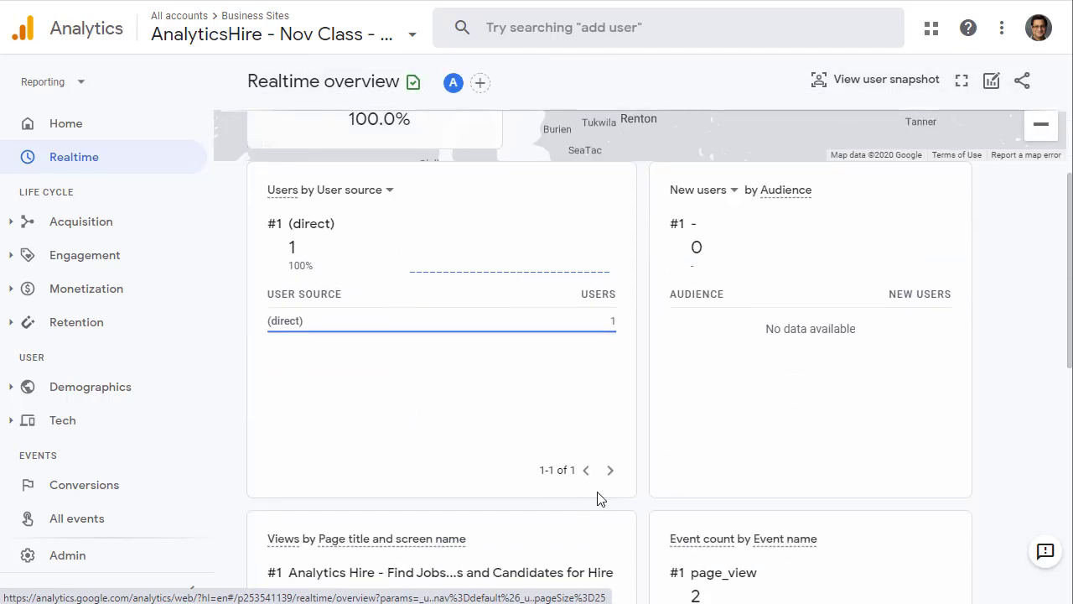
{"action": "scroll", "coordinate": [551, 456], "scroll_direction": "down", "scroll_amount": 5}
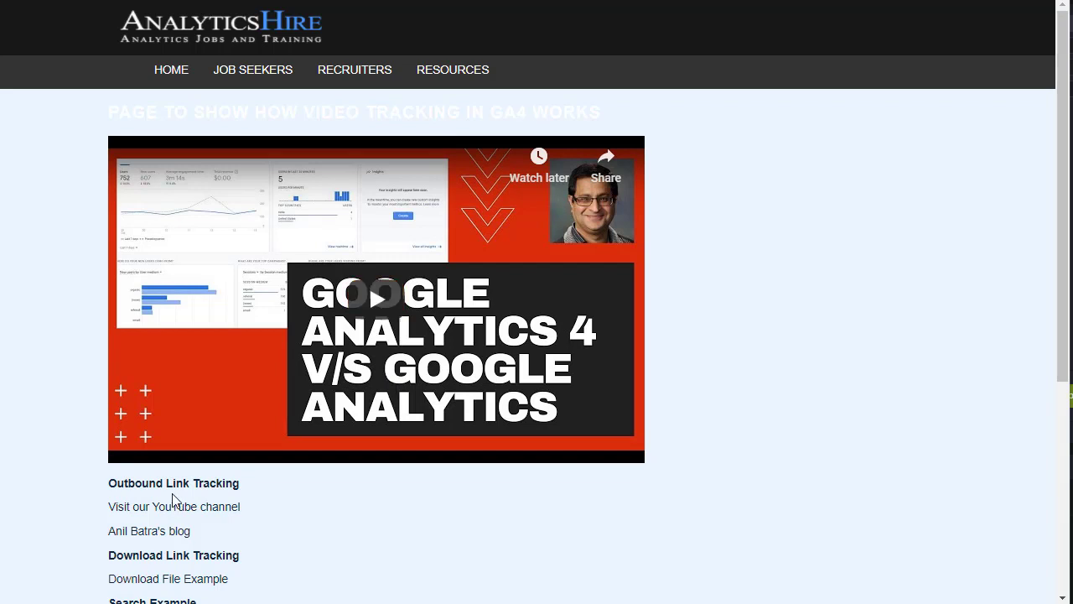
- On the video test page, download the example file and run the Search Project Managers example
{"action": "scroll", "coordinate": [173, 488], "scroll_direction": "down", "scroll_amount": 1}
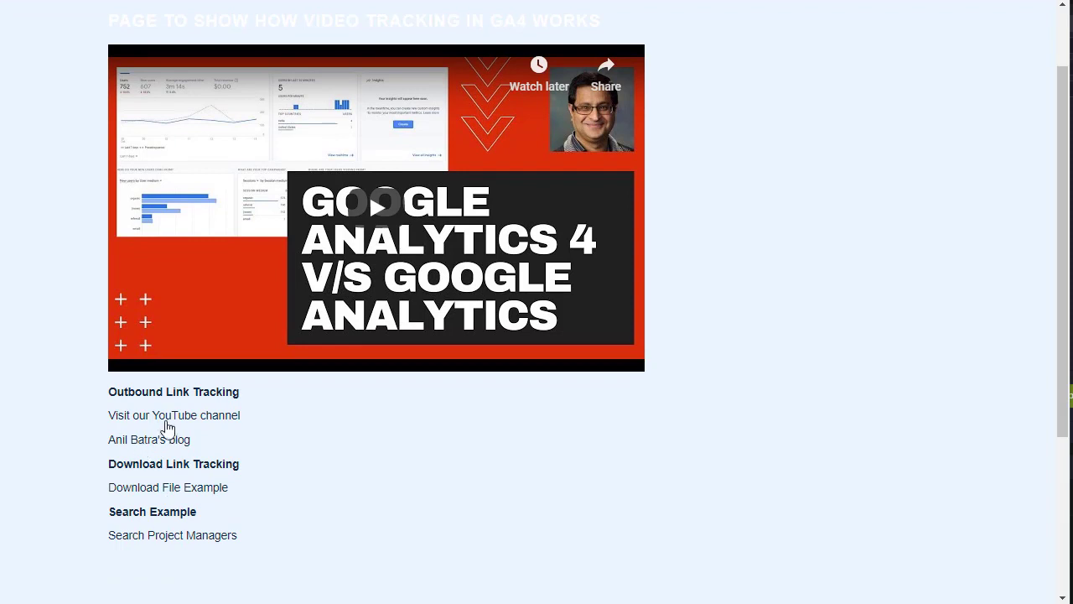
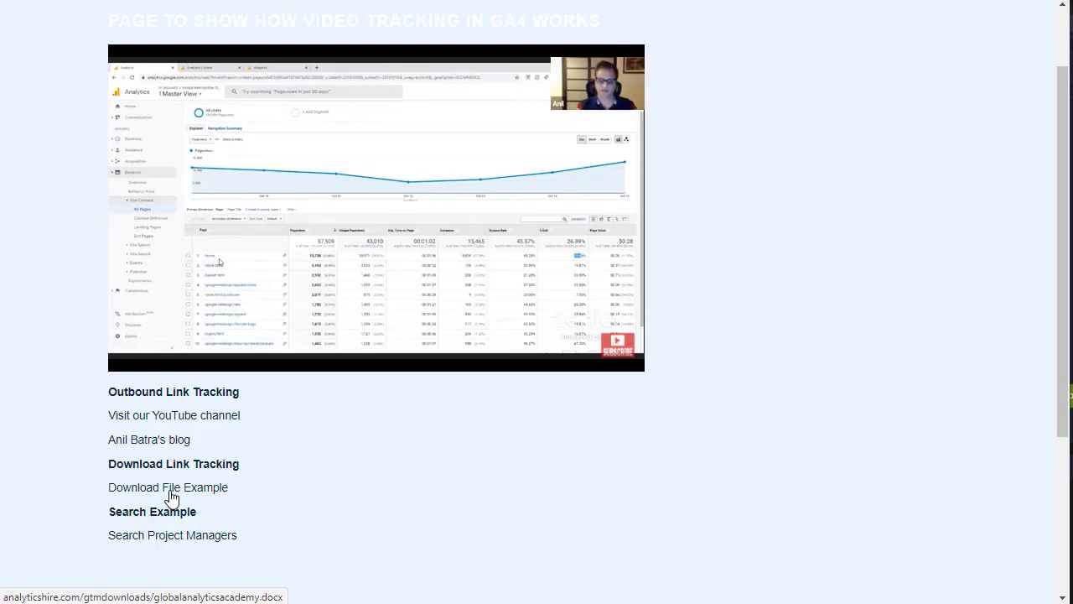
{"action": "left_click", "coordinate": [171, 493]}
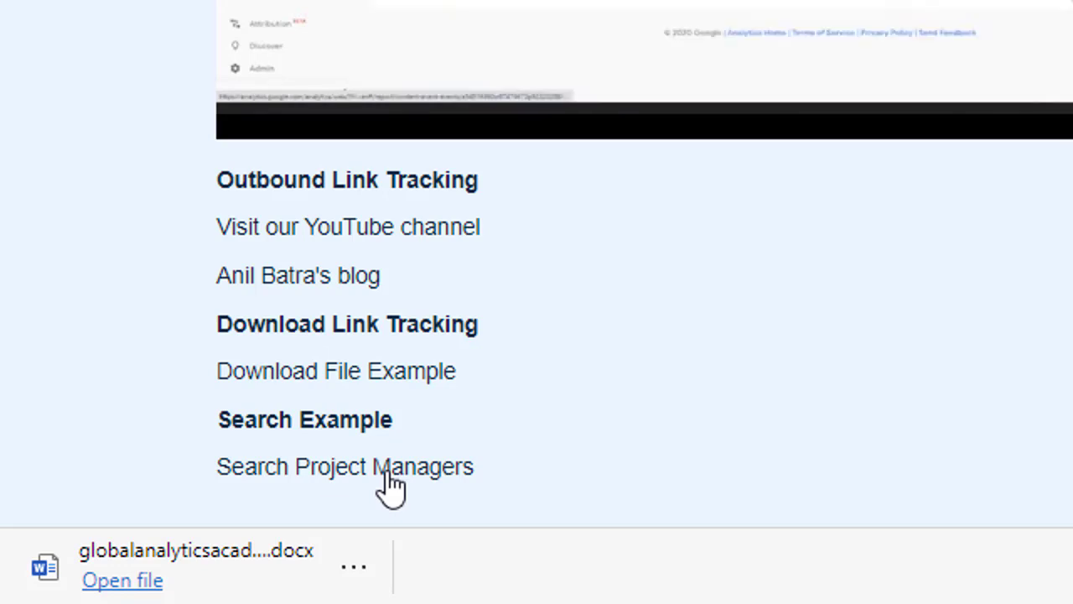
{"action": "left_click", "coordinate": [390, 485]}
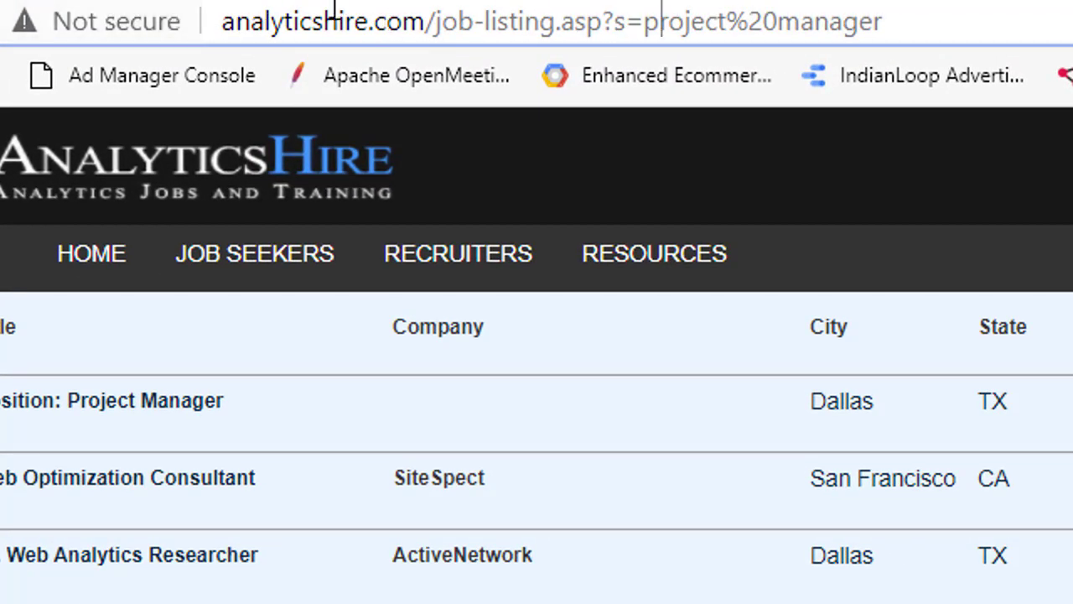
- Examine the page name, the s query parameter and its search term in the job listing URL
{"action": "left_click_drag", "start_coordinate": [433, 21], "coordinate": [604, 21]}
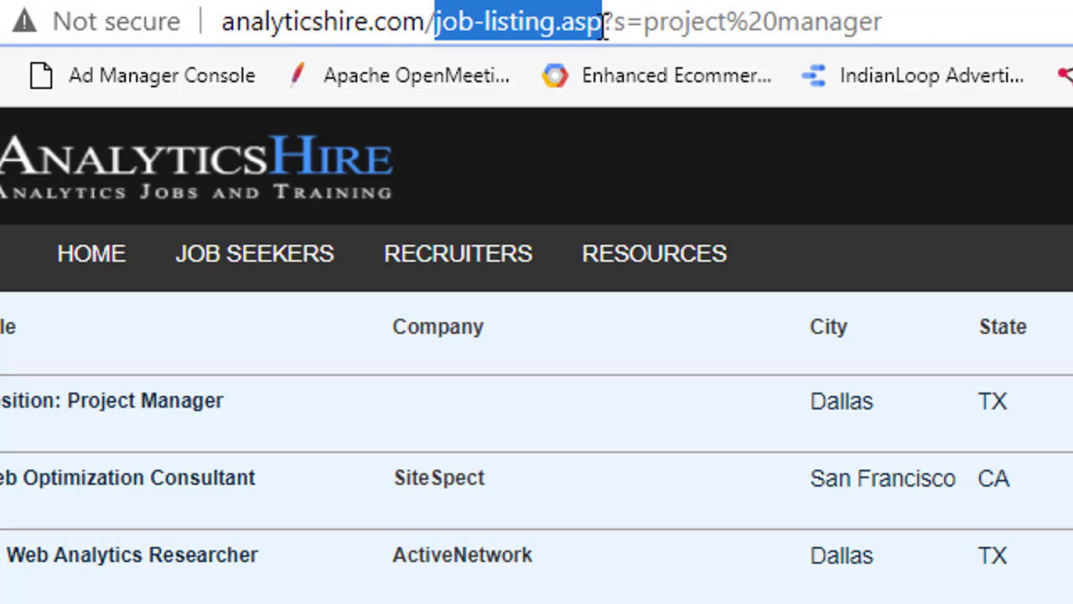
{"action": "left_click", "coordinate": [617, 21]}
{"action": "double_click", "coordinate": [618, 21]}
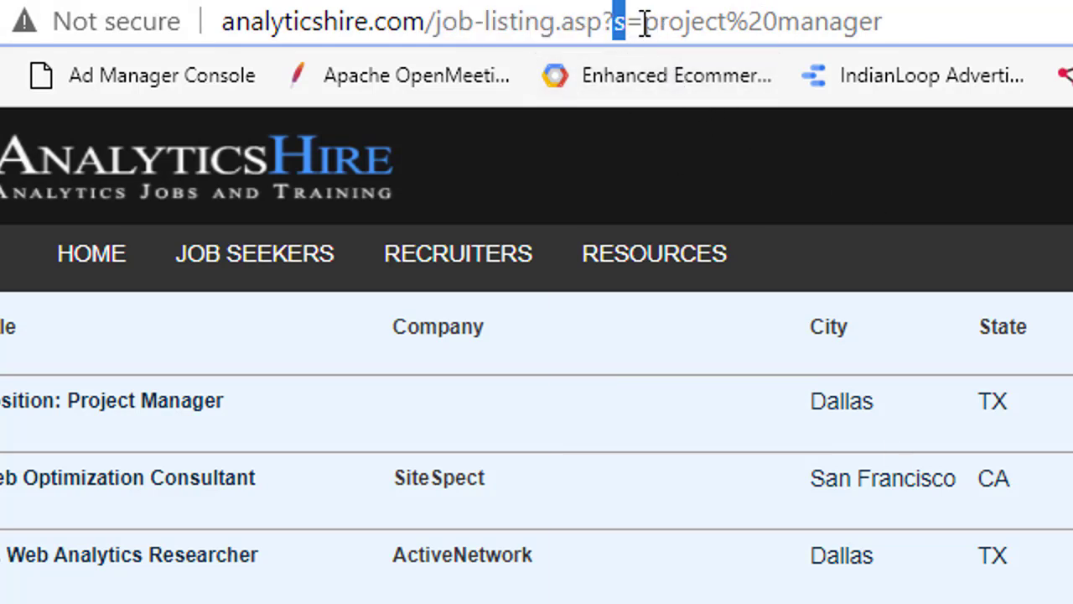
{"action": "left_click_drag", "start_coordinate": [643, 21], "coordinate": [906, 39]}
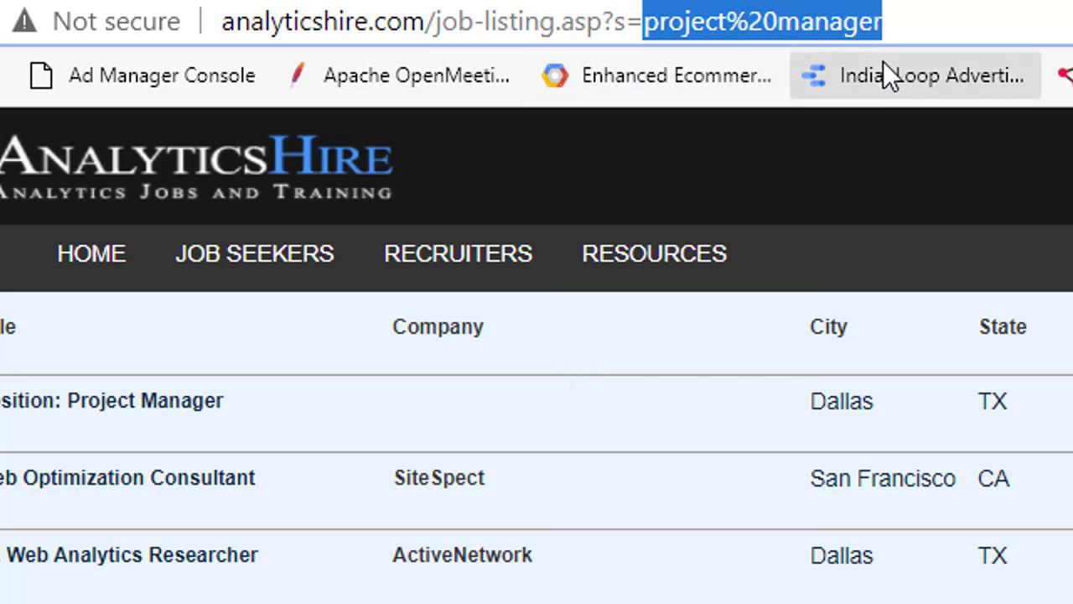
{"action": "left_click", "coordinate": [626, 28]}
{"action": "double_click", "coordinate": [618, 24]}
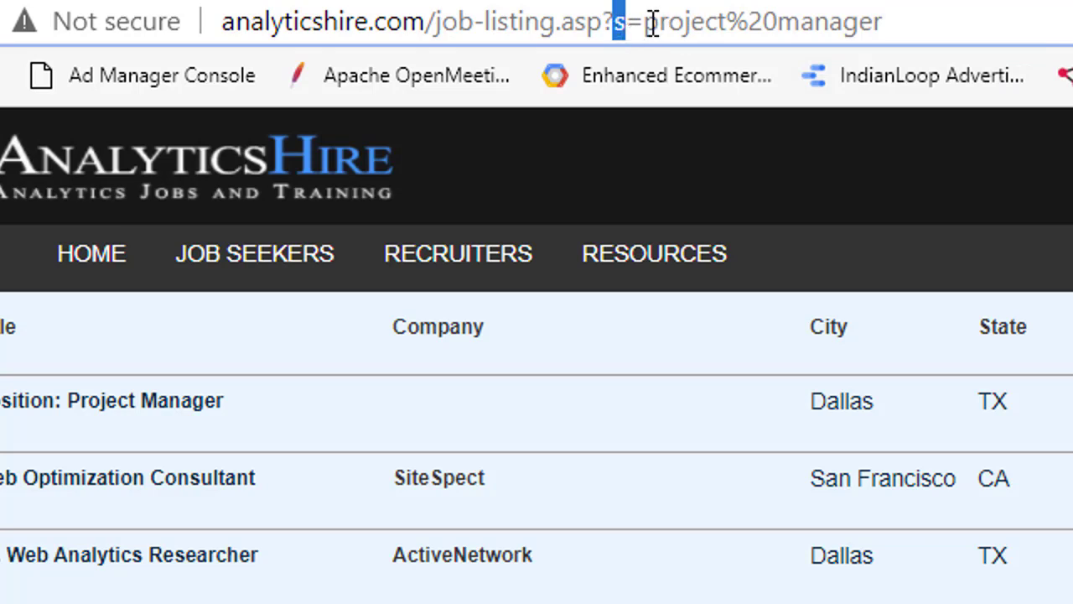
{"action": "left_click_drag", "start_coordinate": [644, 27], "coordinate": [917, 37]}
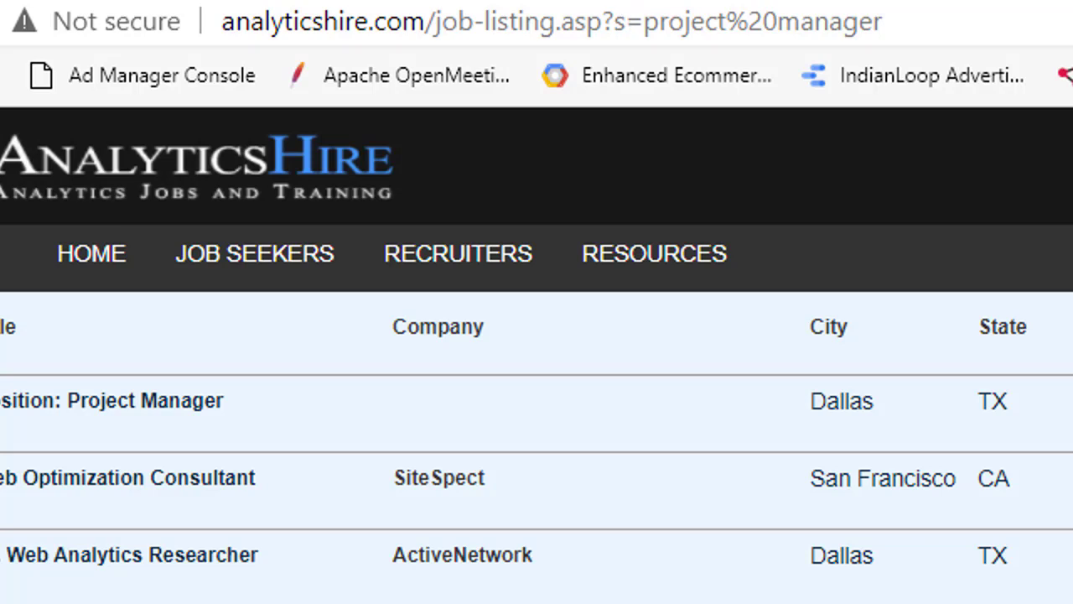
- Switch to Google Analytics and examine the site search query parameters in the analyticshire.com web stream's enhanced measurement settings
{"action": "left_click", "coordinate": [324, 3]}
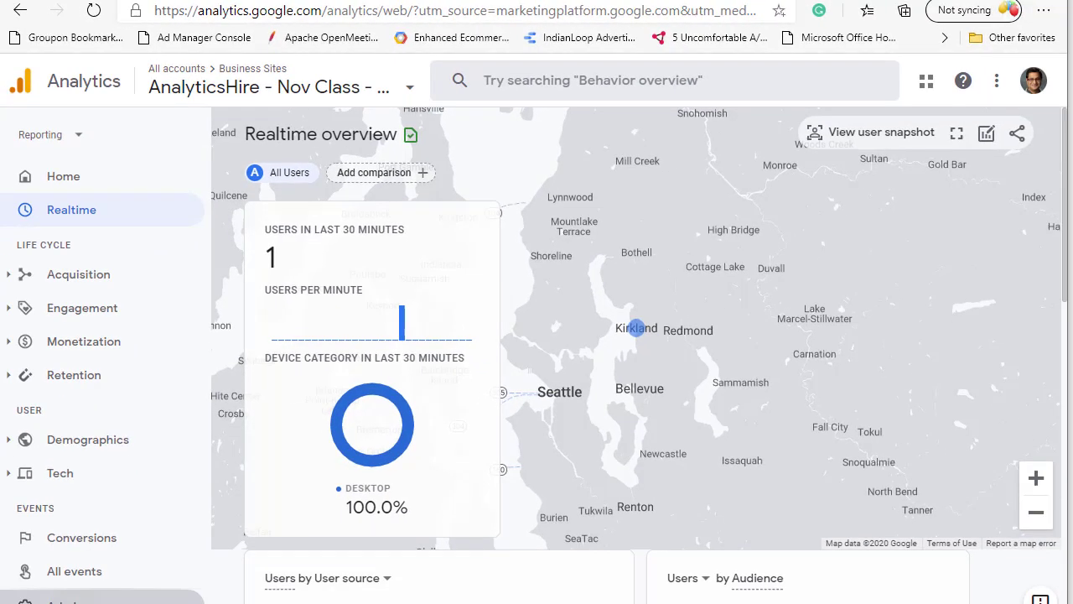
{"action": "left_click", "coordinate": [65, 600]}
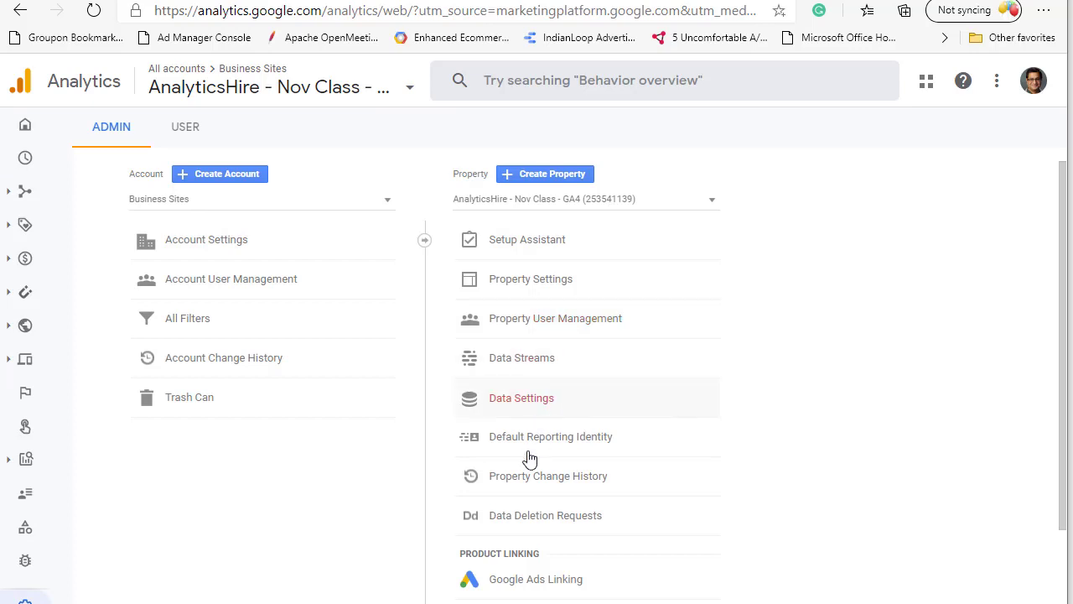
{"action": "left_click", "coordinate": [516, 372]}
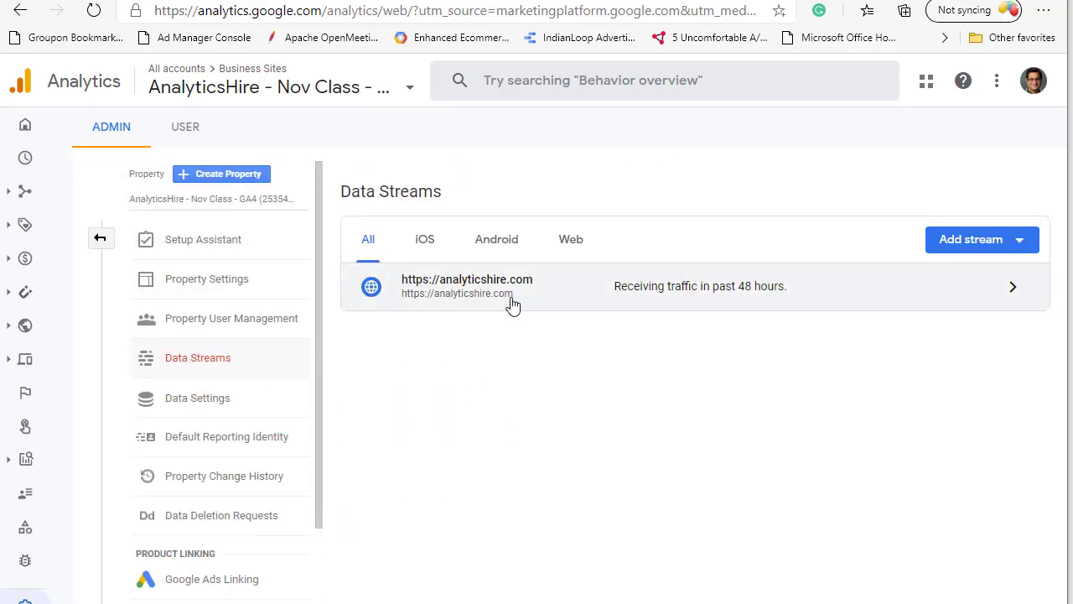
{"action": "left_click", "coordinate": [513, 304]}
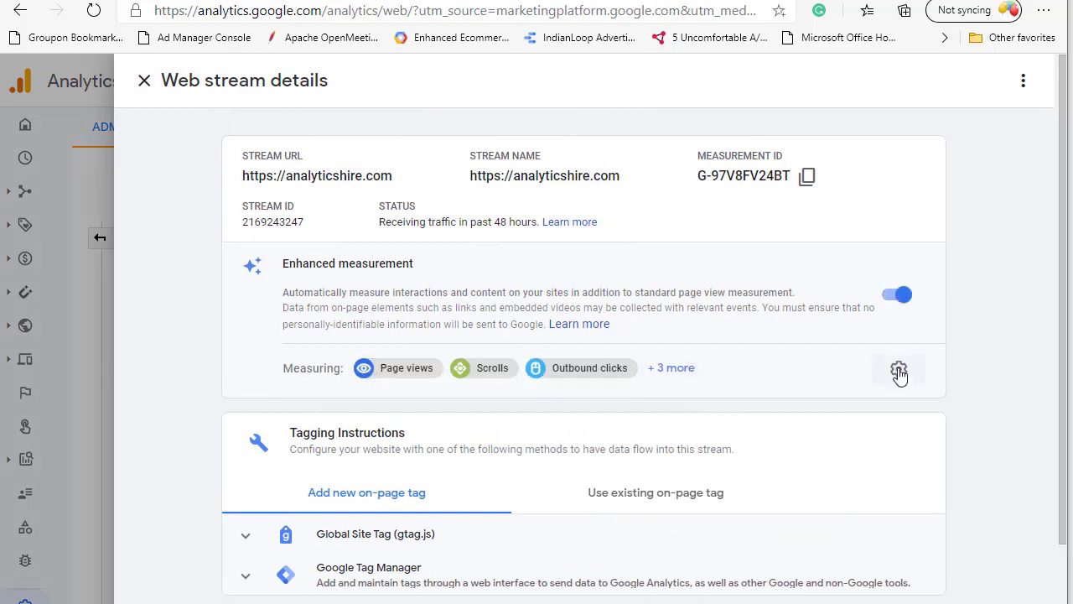
{"action": "left_click", "coordinate": [899, 371]}
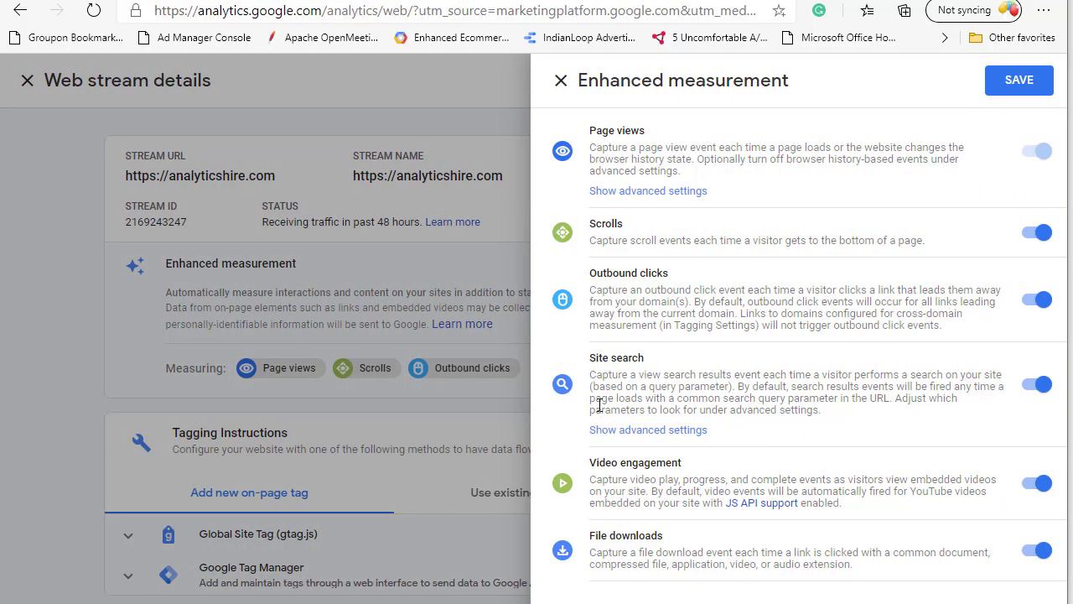
{"action": "left_click", "coordinate": [640, 431]}
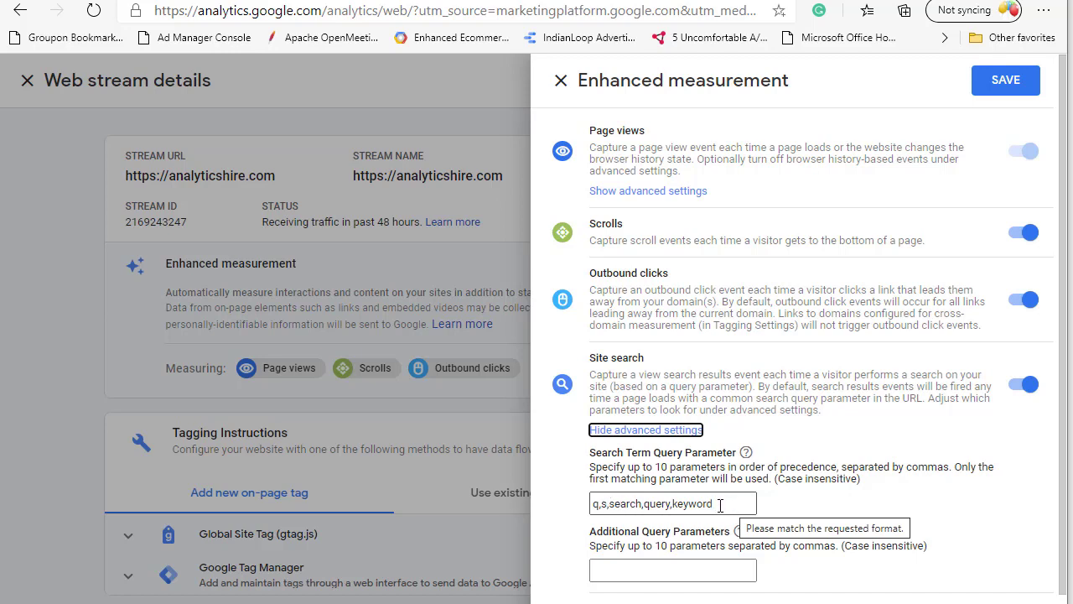
{"action": "left_click", "coordinate": [562, 82]}
{"action": "left_click", "coordinate": [144, 80]}
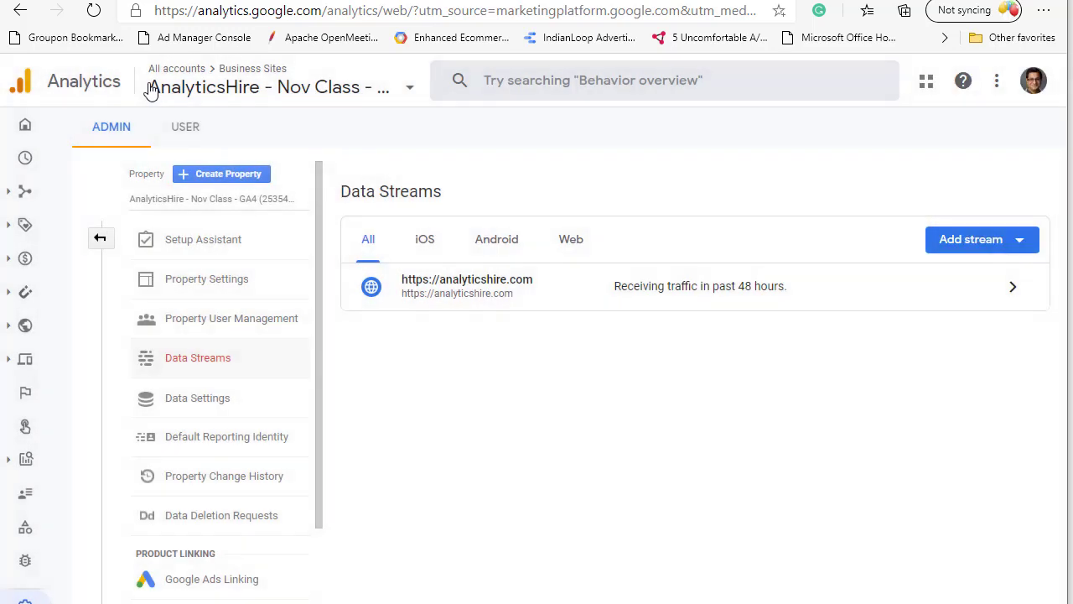
- Examine the event counts by event name in the Realtime overview, including the second page of the event list
{"action": "left_click", "coordinate": [26, 167]}
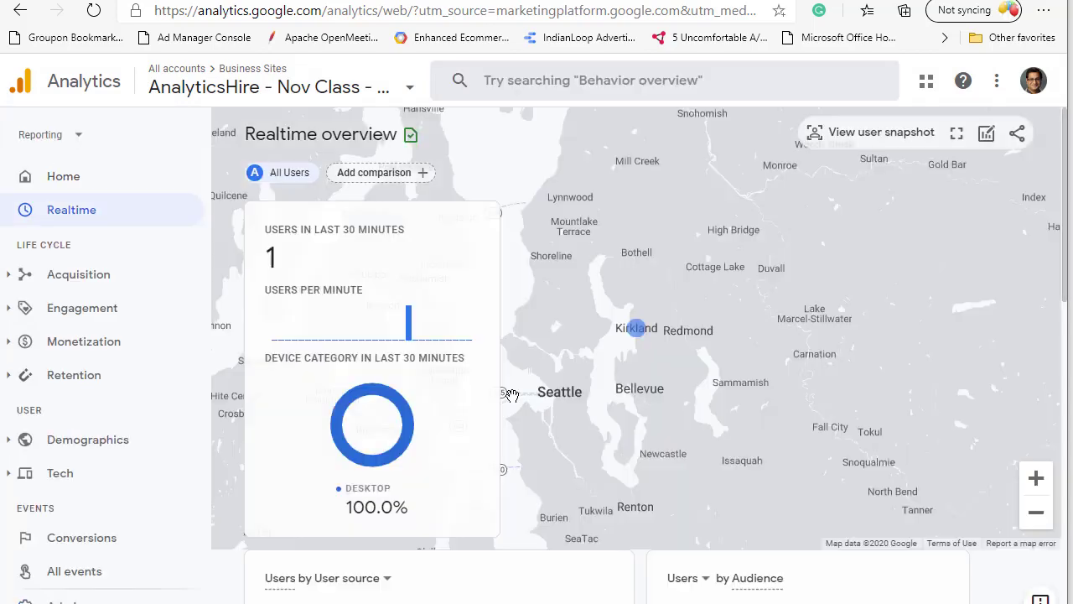
{"action": "scroll", "coordinate": [851, 395], "scroll_direction": "down", "scroll_amount": 7}
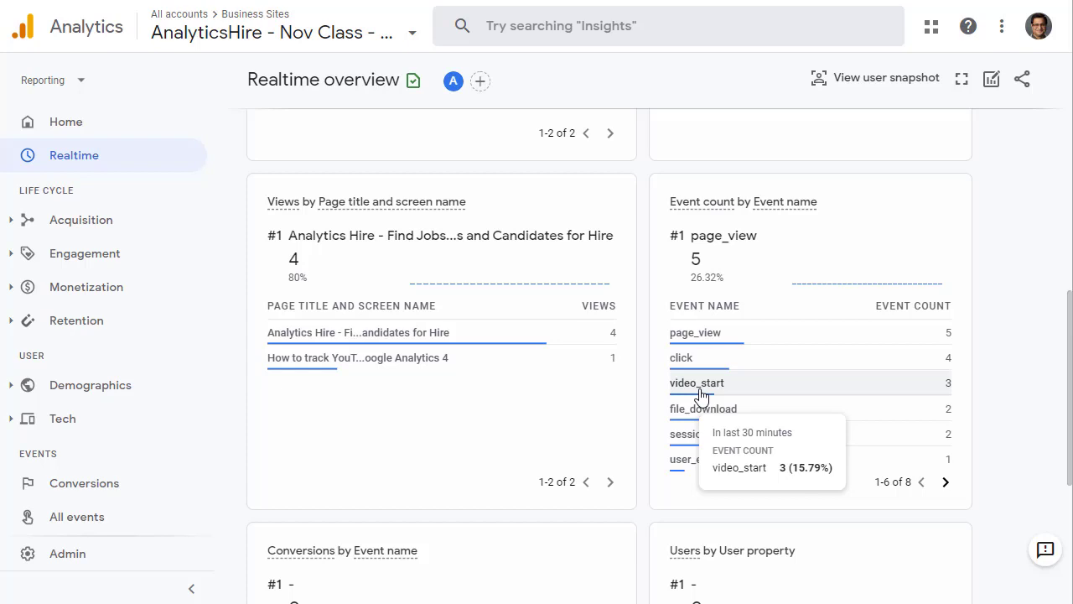
{"action": "left_click", "coordinate": [946, 485]}
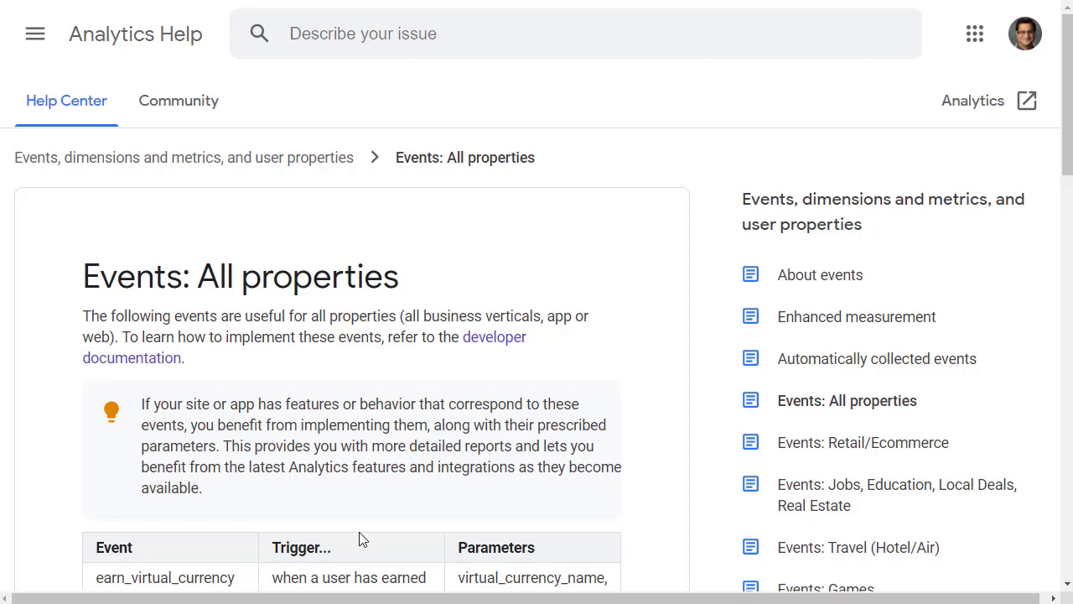
- Switch to Analytics Help and read through the recommended events, triggers and parameters in the Events: All properties article
{"action": "scroll", "coordinate": [360, 538], "scroll_direction": "down", "scroll_amount": 1}
{"action": "scroll", "coordinate": [361, 538], "scroll_direction": "down", "scroll_amount": 1}
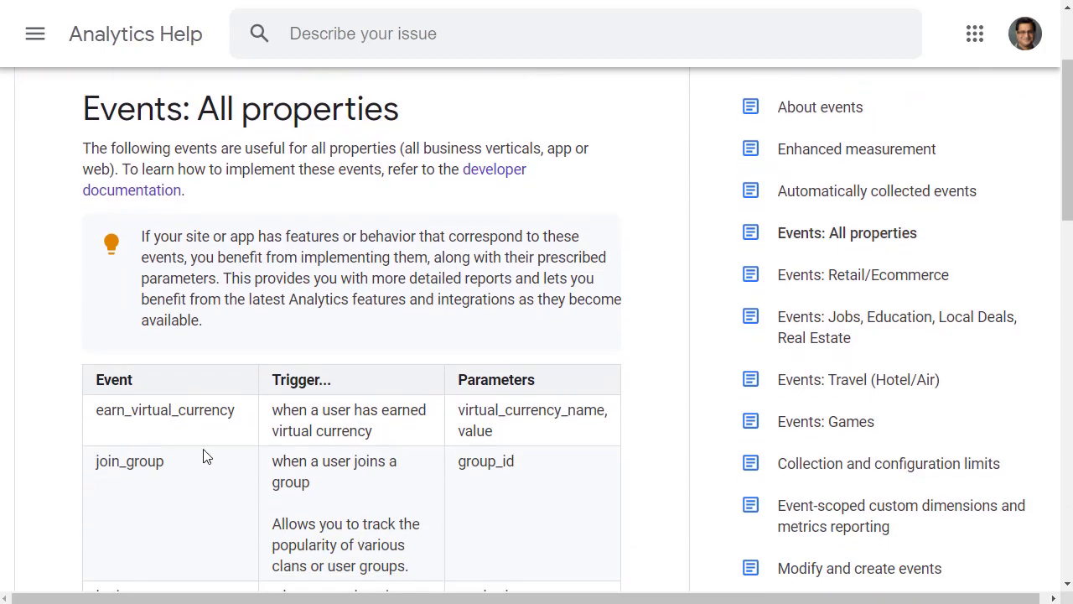
{"action": "scroll", "coordinate": [208, 456], "scroll_direction": "down", "scroll_amount": 3}
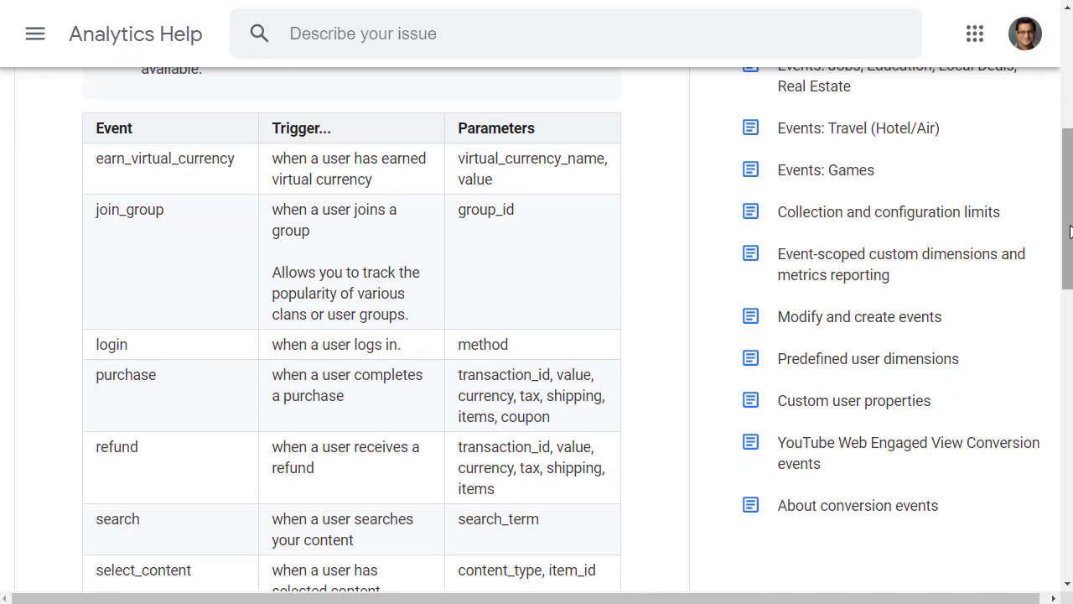
- Open the Events: Retail/Ecommerce article and read its table of recommended events and parameters
{"action": "left_click_drag", "start_coordinate": [1069, 220], "coordinate": [1069, 157]}
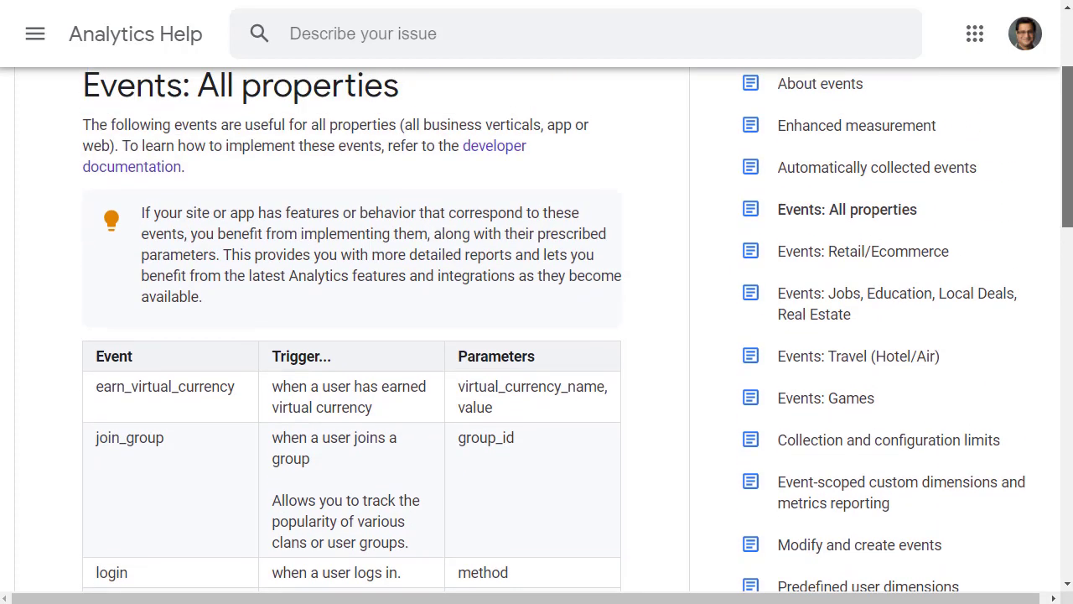
{"action": "left_click", "coordinate": [860, 263]}
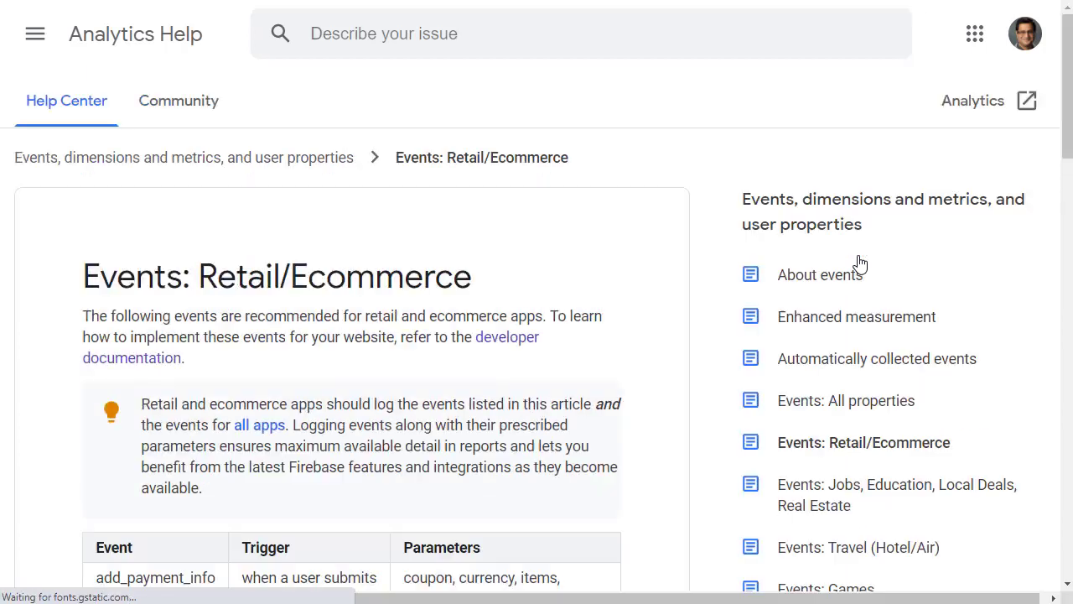
{"action": "scroll", "coordinate": [877, 302], "scroll_direction": "down", "scroll_amount": 4}
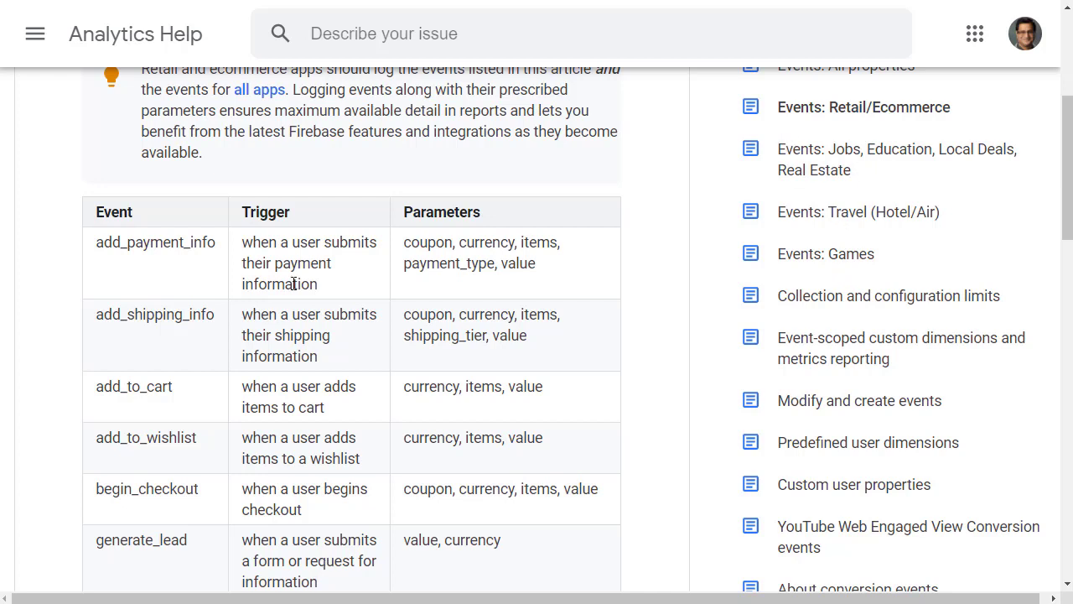
{"action": "left_click_drag", "start_coordinate": [1068, 189], "coordinate": [1065, 234]}
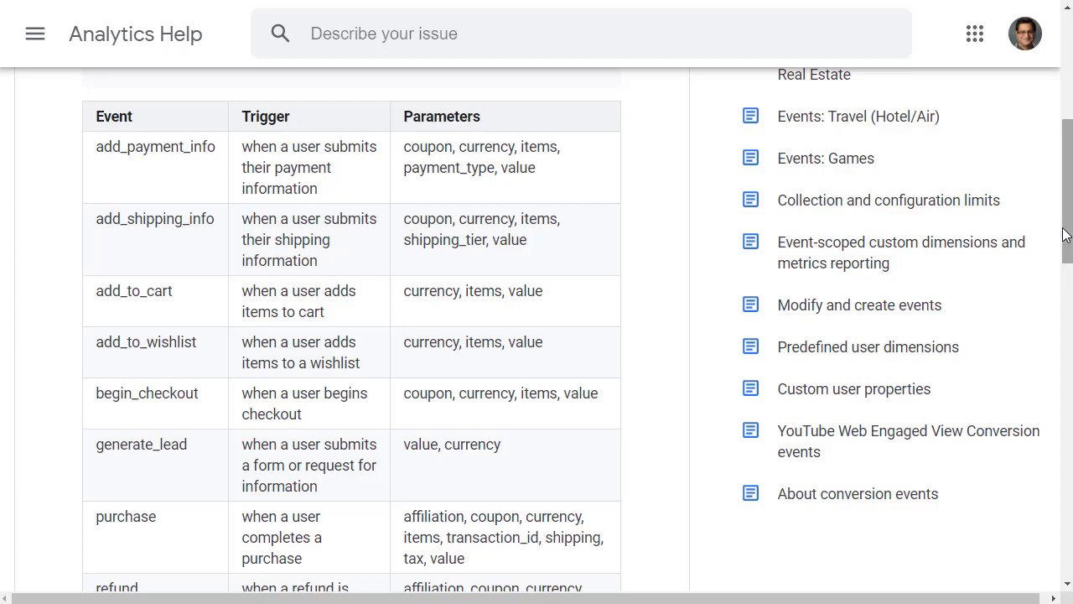
- Open the Events: Jobs, Education, Local Deals, Real Estate article and look through its recommended events
{"action": "scroll", "coordinate": [1065, 235], "scroll_direction": "up", "scroll_amount": 2}
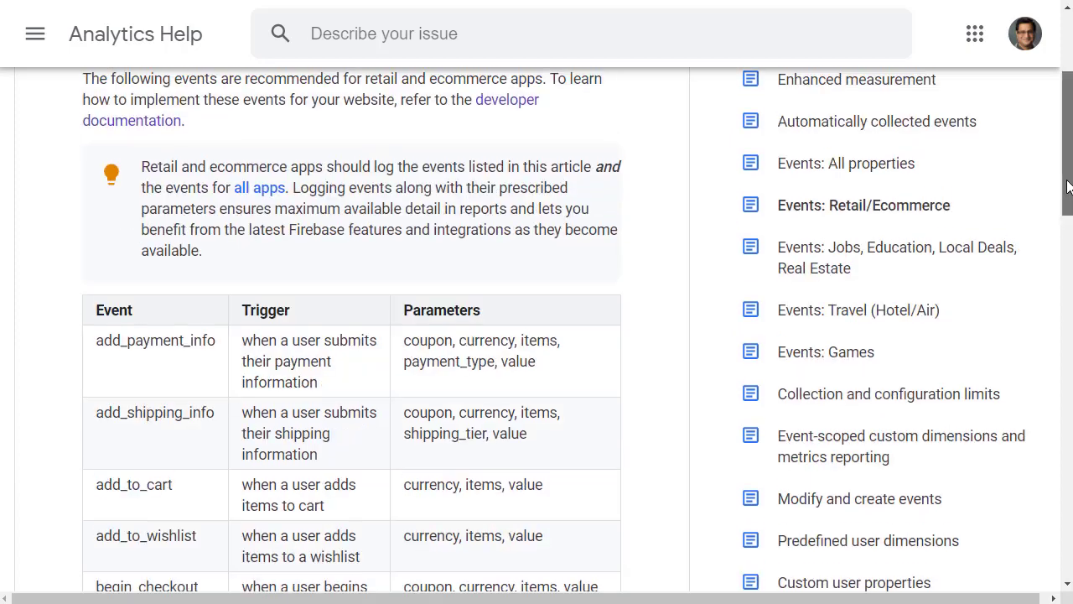
{"action": "left_click", "coordinate": [816, 268]}
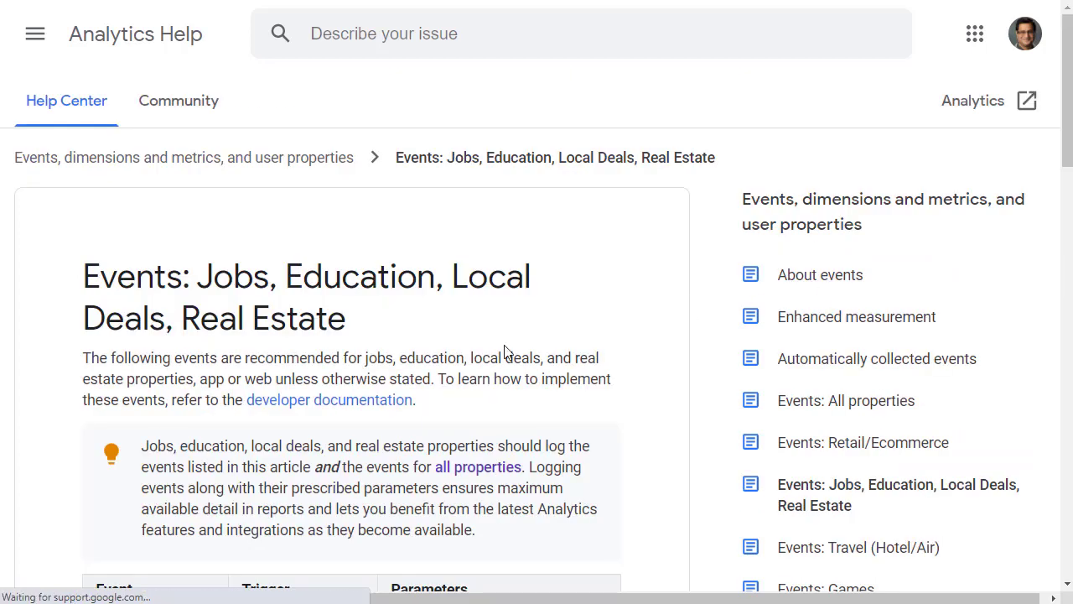
{"action": "scroll", "coordinate": [472, 436], "scroll_direction": "down", "scroll_amount": 6}
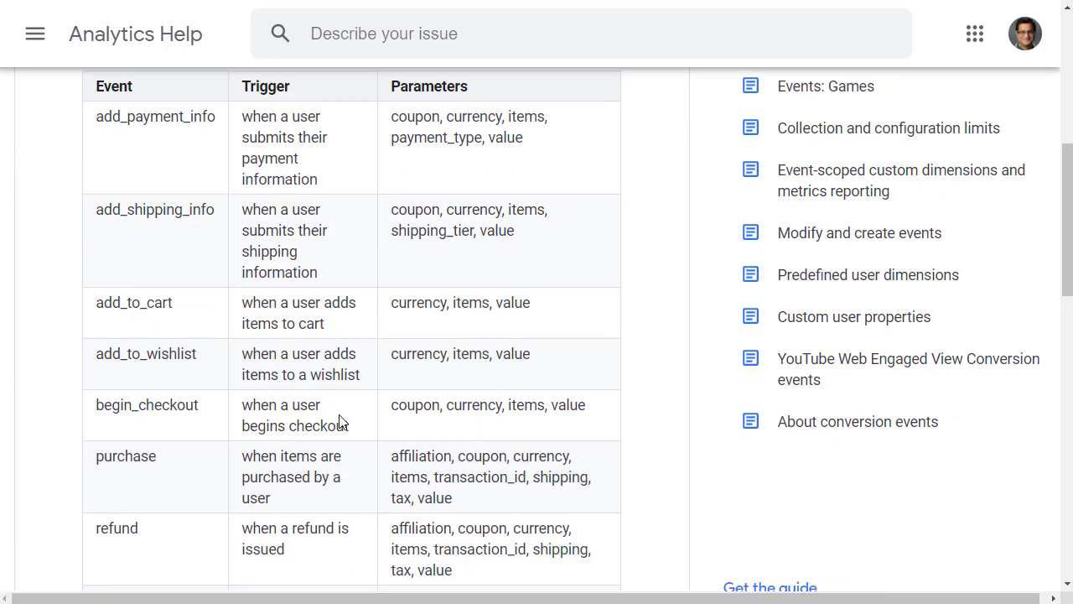
{"action": "scroll", "coordinate": [339, 422], "scroll_direction": "down", "scroll_amount": 4}
{"action": "scroll", "coordinate": [339, 422], "scroll_direction": "down", "scroll_amount": 1}
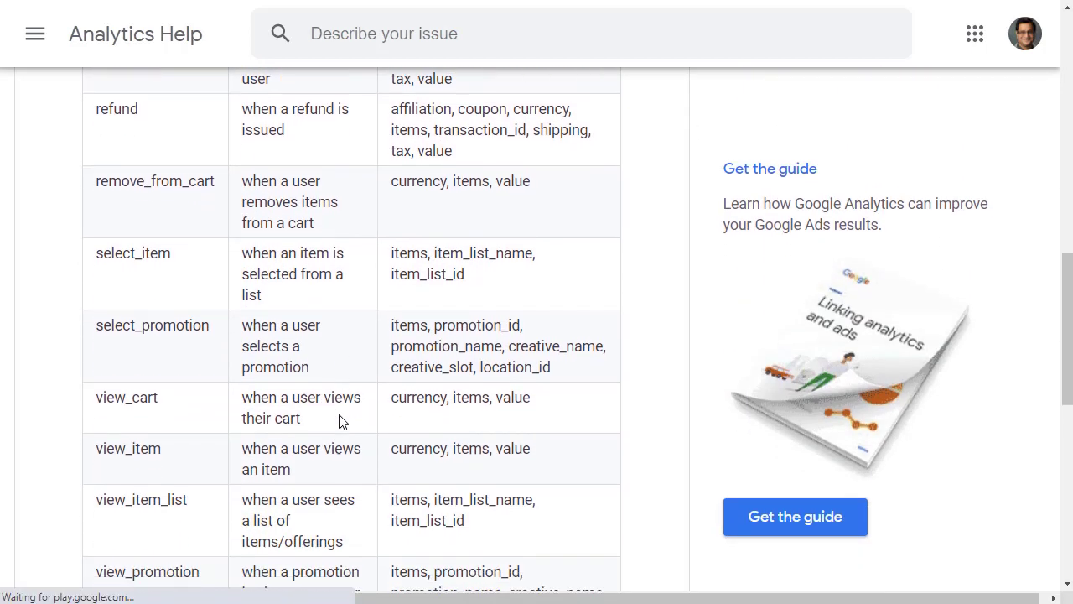
- Look through the recommended events in the Events: Travel (Hotel/Air) and Events: Games articles
{"action": "left_click_drag", "start_coordinate": [1069, 341], "coordinate": [1070, 172]}
{"action": "left_click", "coordinate": [859, 279]}
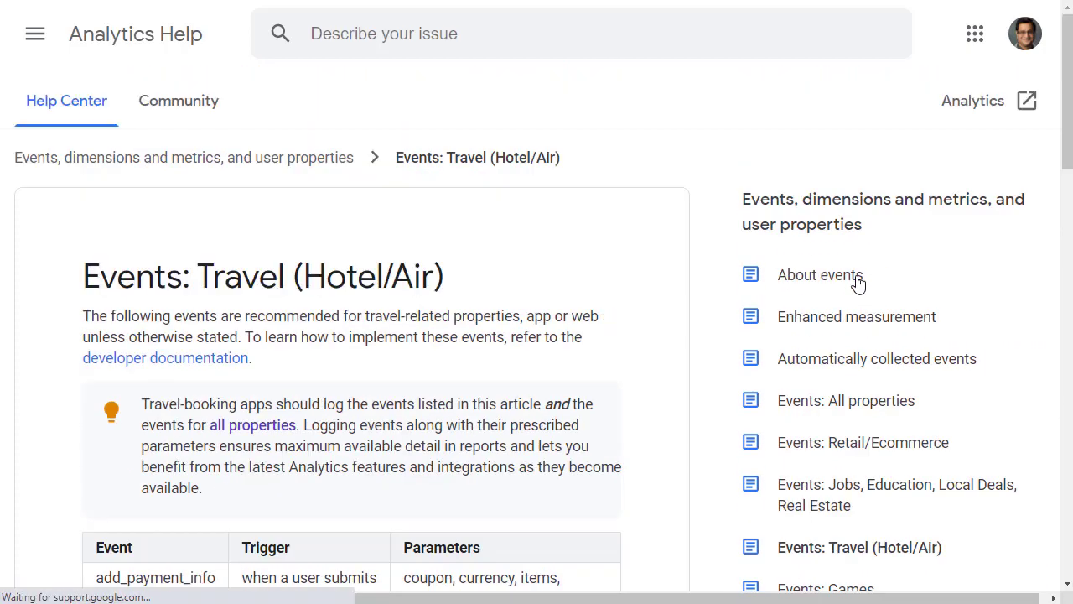
{"action": "scroll", "coordinate": [750, 422], "scroll_direction": "down", "scroll_amount": 3}
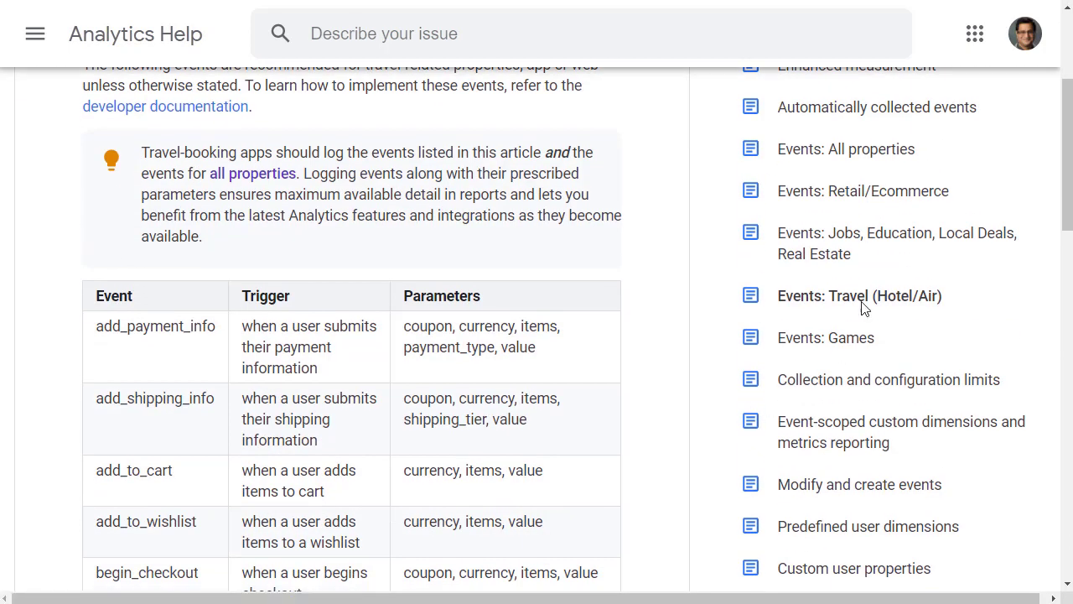
{"action": "left_click", "coordinate": [852, 348]}
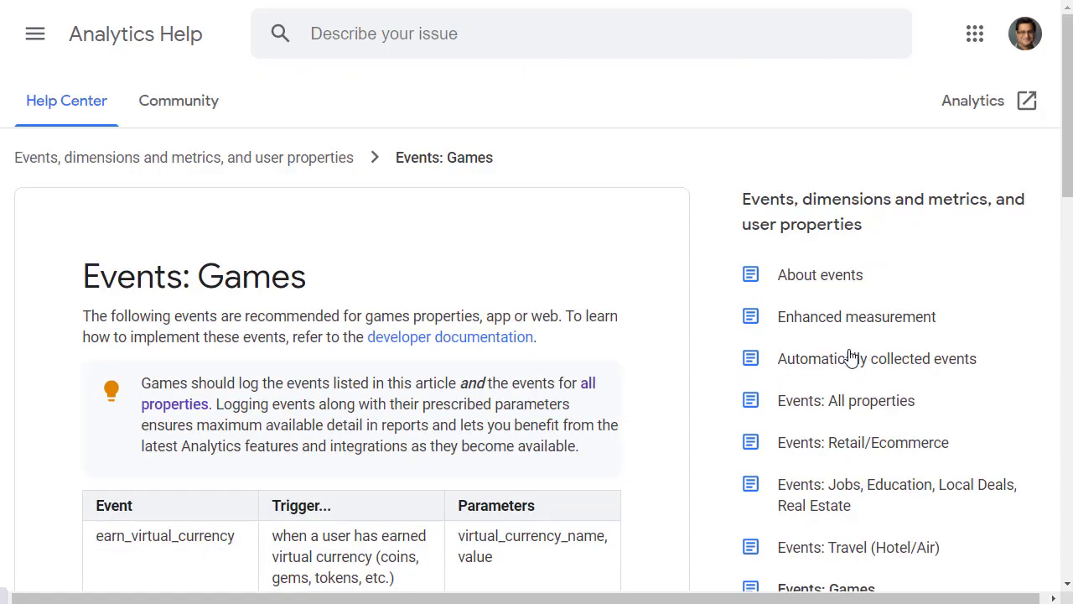
{"action": "scroll", "coordinate": [830, 377], "scroll_direction": "down", "scroll_amount": 2}
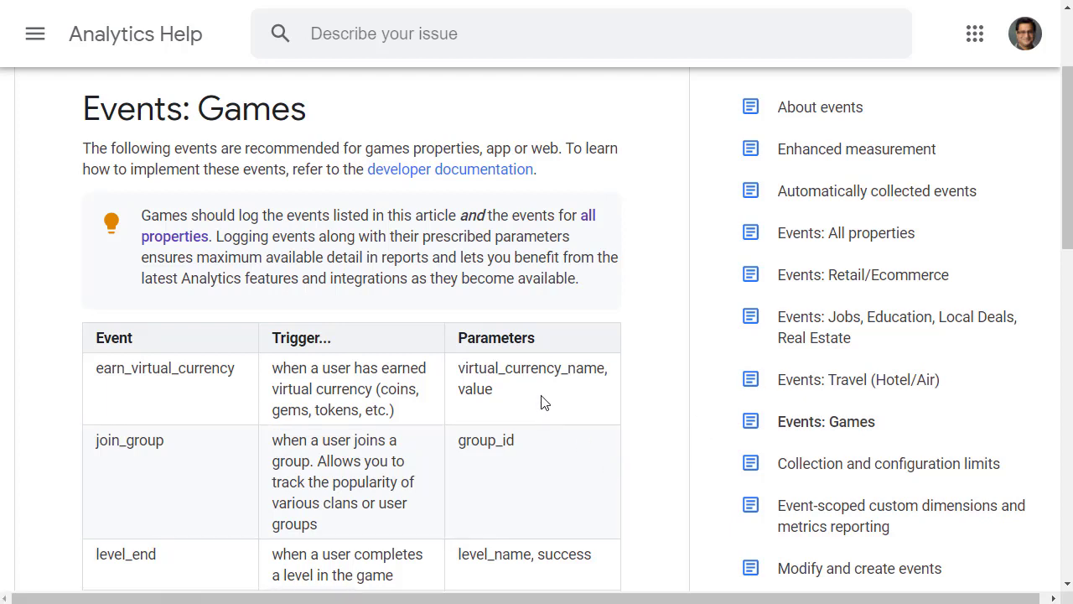
- Return to the Events: Retail/Ecommerce article and examine the generate_lead event's trigger and its value and currency parameters
{"action": "left_click", "coordinate": [882, 281]}
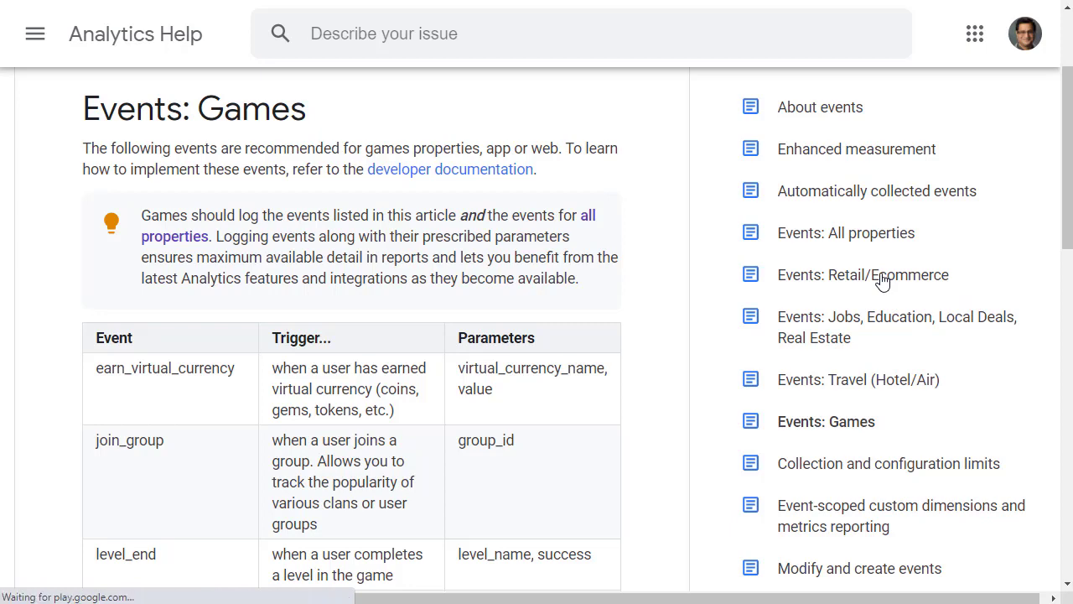
{"action": "scroll", "coordinate": [827, 366], "scroll_direction": "down", "scroll_amount": 5}
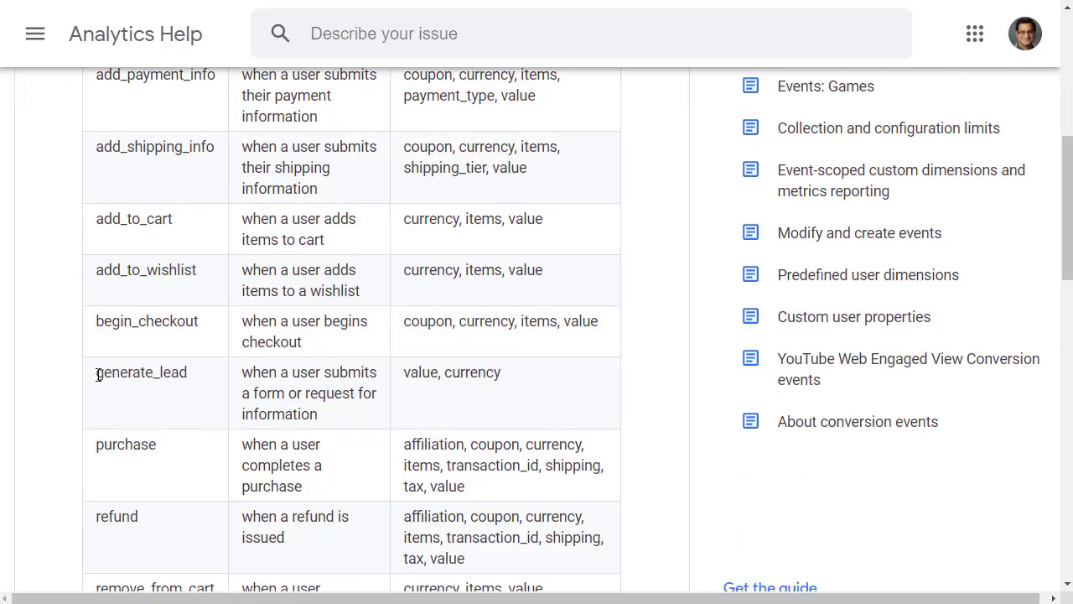
{"action": "left_click_drag", "start_coordinate": [403, 372], "coordinate": [507, 395]}
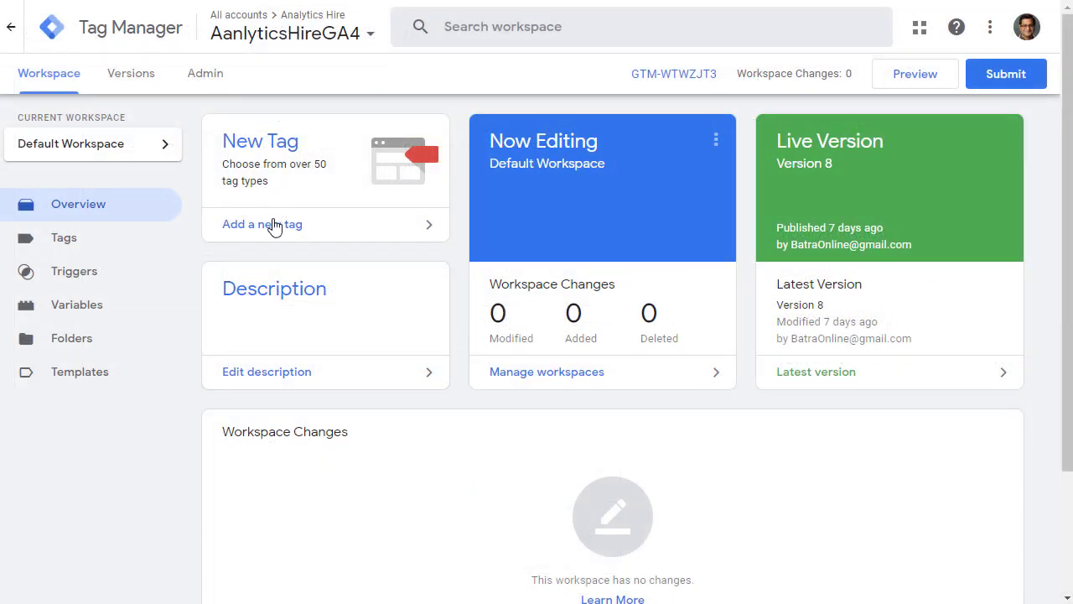
- In the AanlyticsHireGA4 container in Google Tag Manager, add a new tag named Generate lead
{"action": "left_click", "coordinate": [274, 224]}
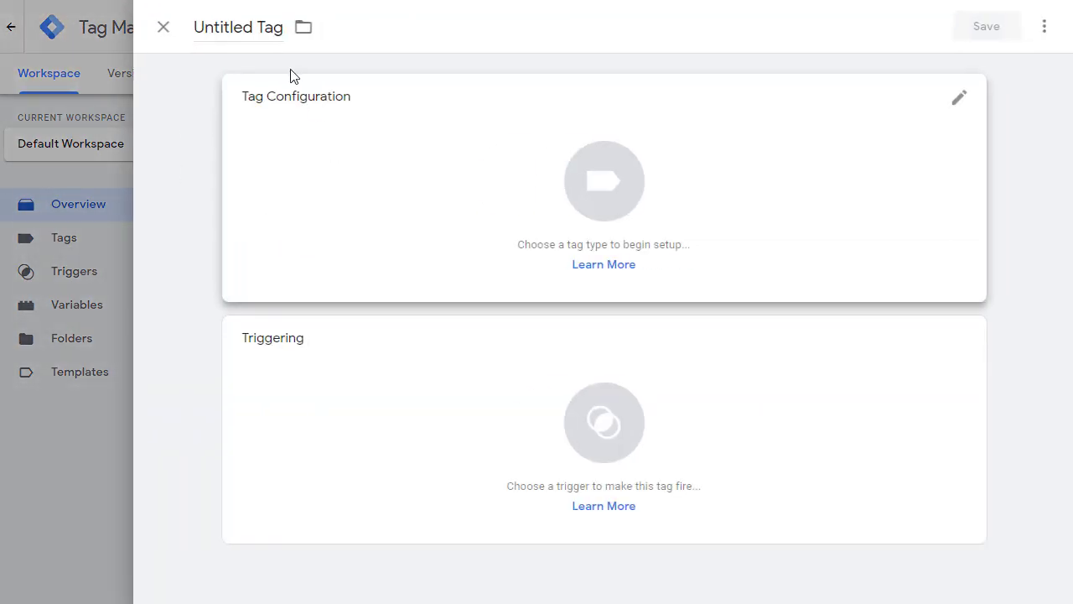
{"action": "left_click_drag", "start_coordinate": [194, 26], "coordinate": [296, 37]}
{"action": "type", "text": "Gen"}
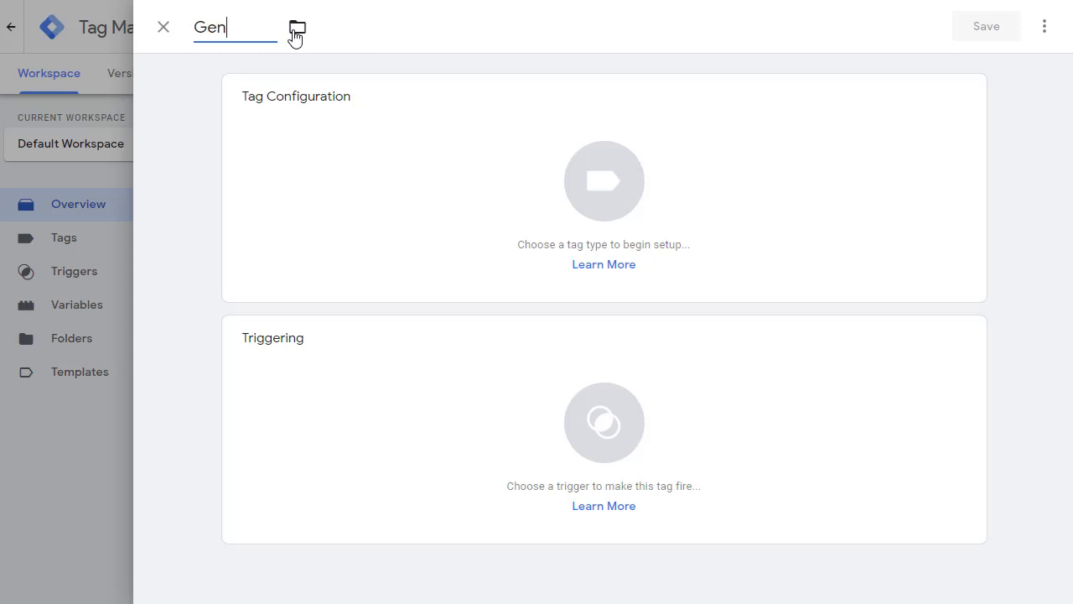
{"action": "type", "text": "erate lead"}
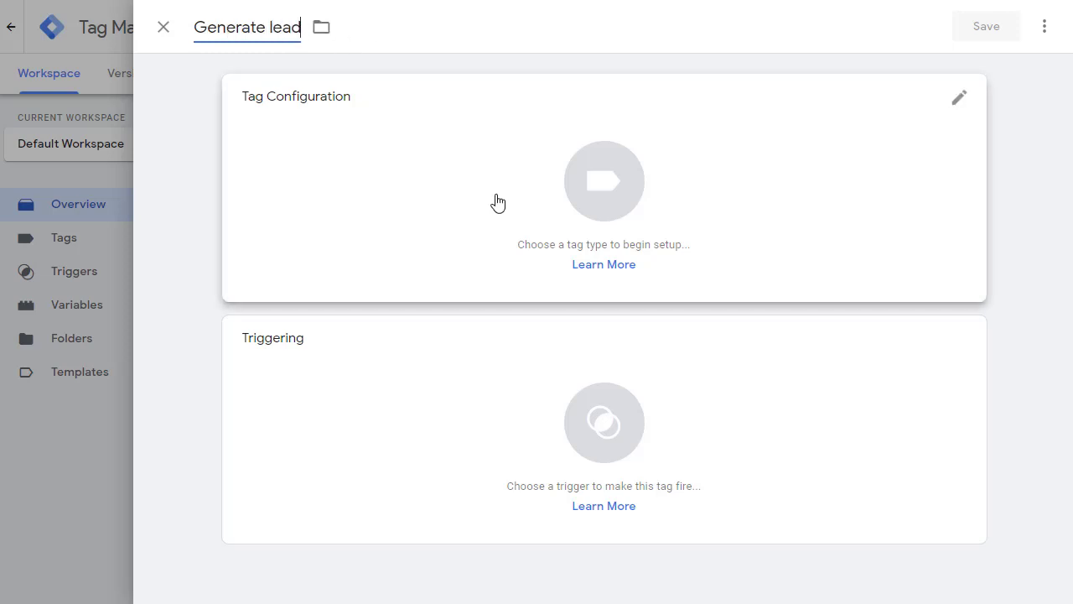
- Set the tag type to Google Analytics: GA4 Event and choose New Tag as its configuration tag
{"action": "left_click", "coordinate": [607, 179]}
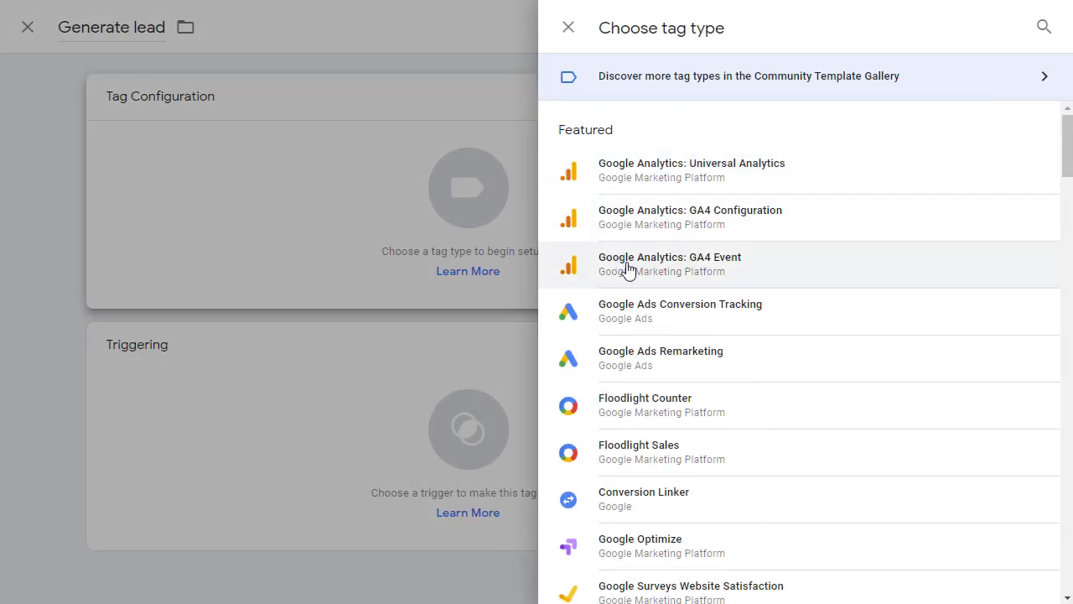
{"action": "left_click", "coordinate": [706, 278]}
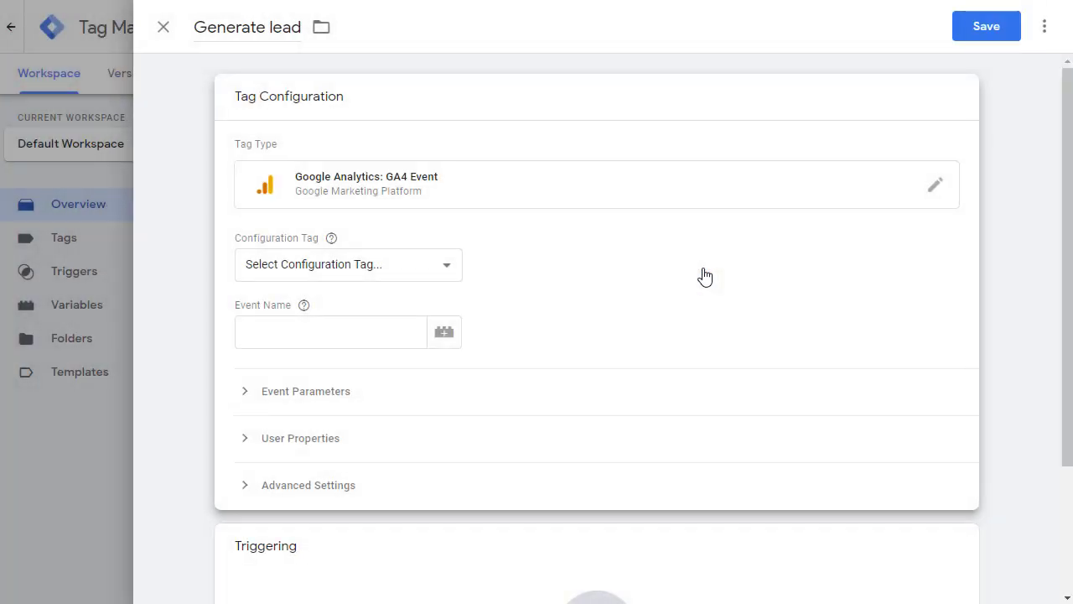
{"action": "left_click", "coordinate": [381, 267]}
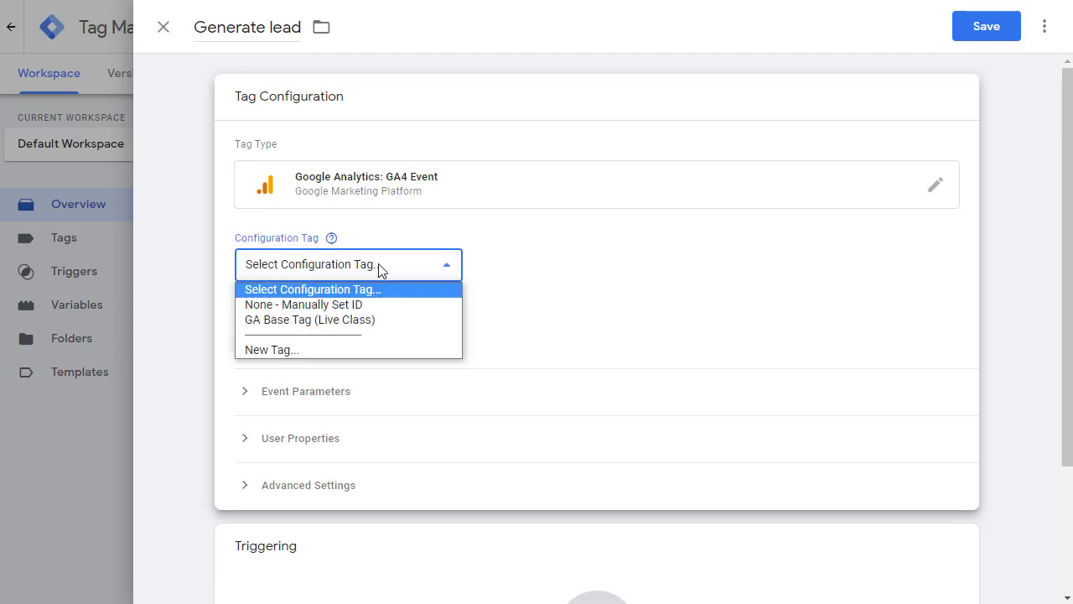
{"action": "left_click", "coordinate": [337, 352]}
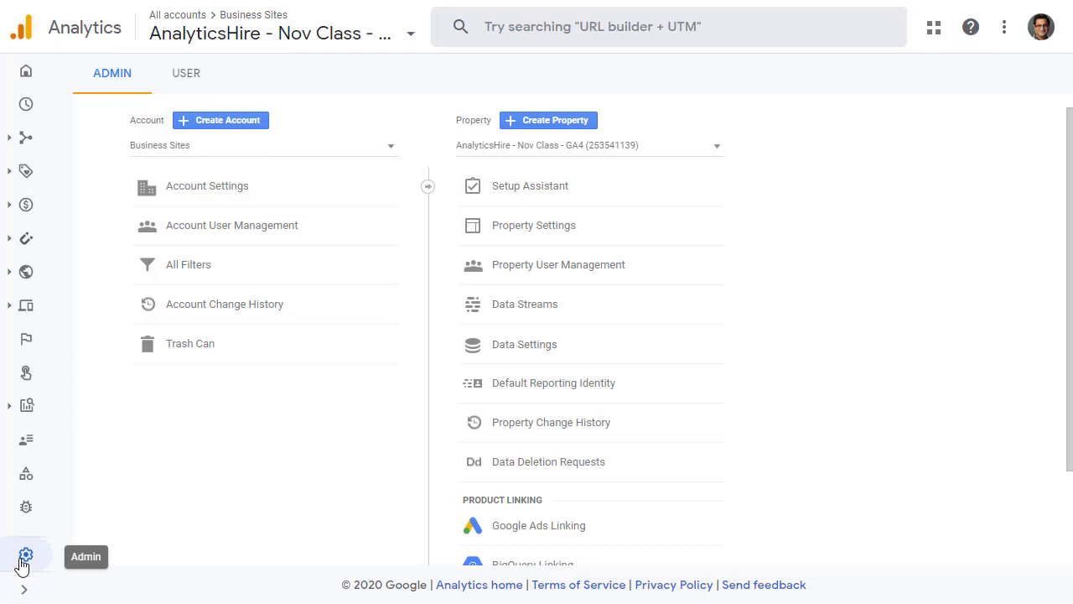
- Copy the Measurement ID from the analyticshire.com web data stream in Google Analytics and enter it in Tag Manager's new GA4 Configuration tag
{"action": "left_click", "coordinate": [547, 312]}
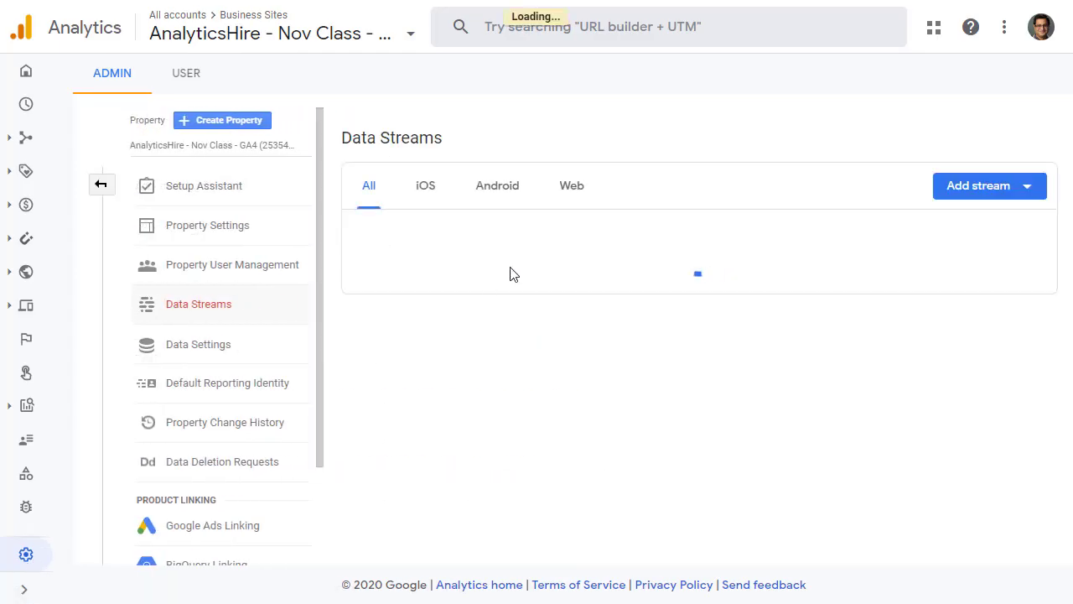
{"action": "left_click", "coordinate": [543, 249]}
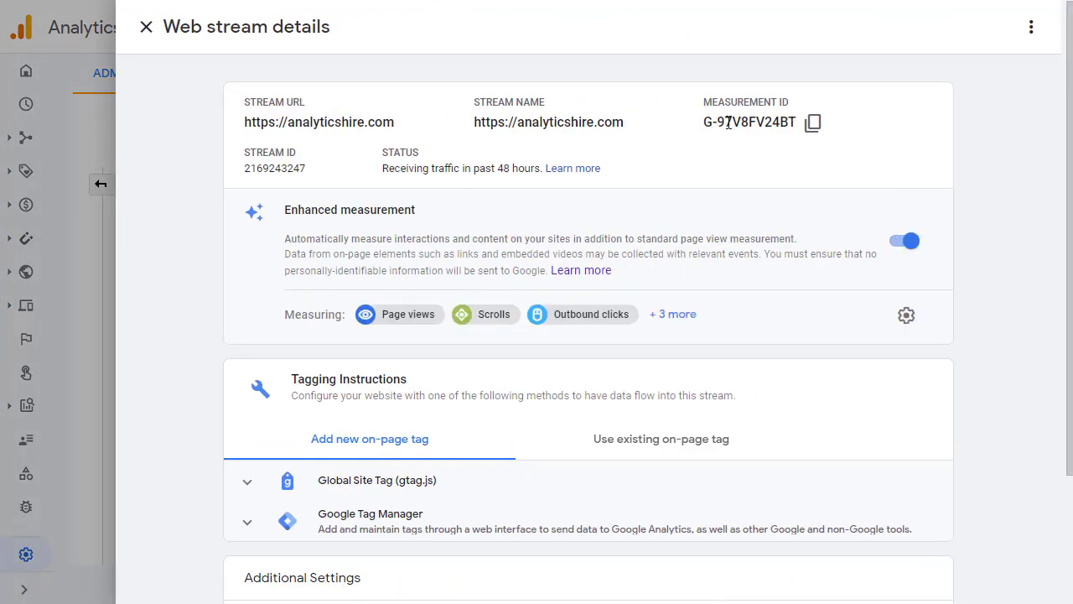
{"action": "left_click", "coordinate": [813, 127]}
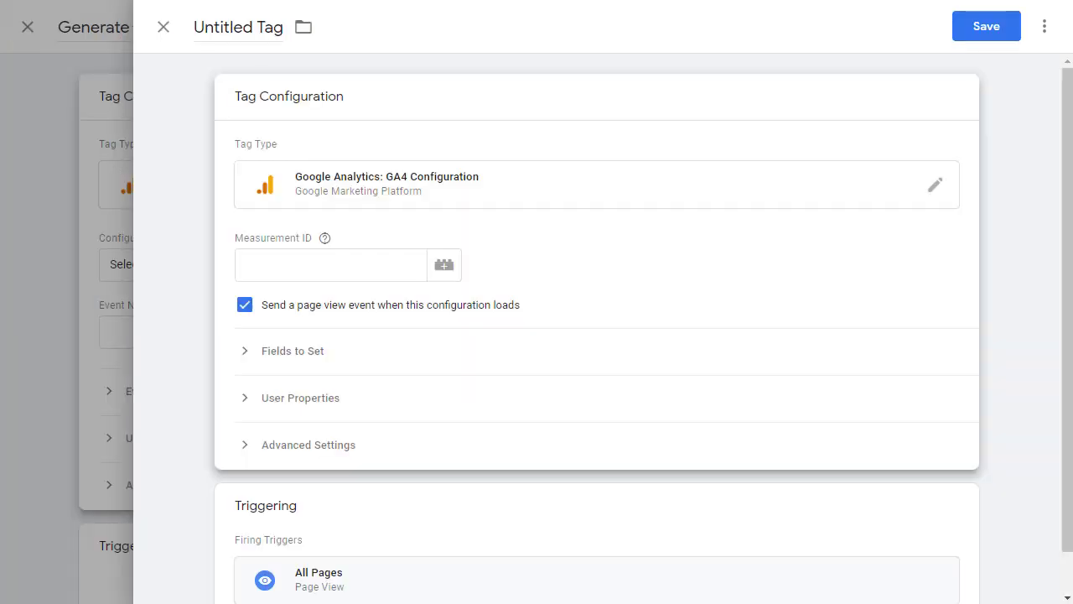
{"action": "left_click", "coordinate": [302, 265]}
{"action": "key", "text": "ctrl+v"}
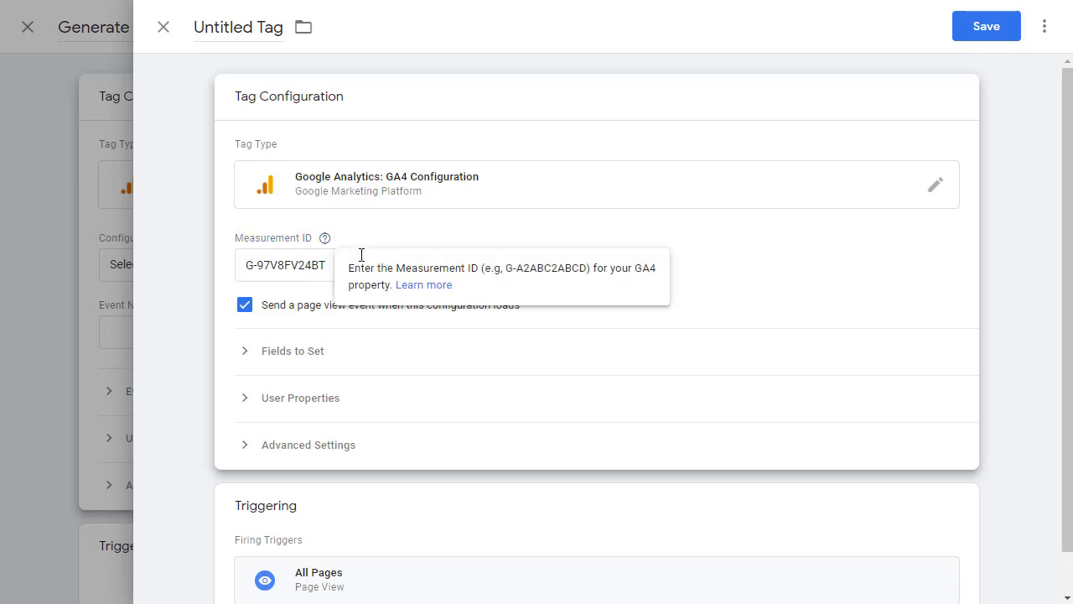
- Name the GA4 Configuration tag GA MID and save it
{"action": "left_click", "coordinate": [195, 27]}
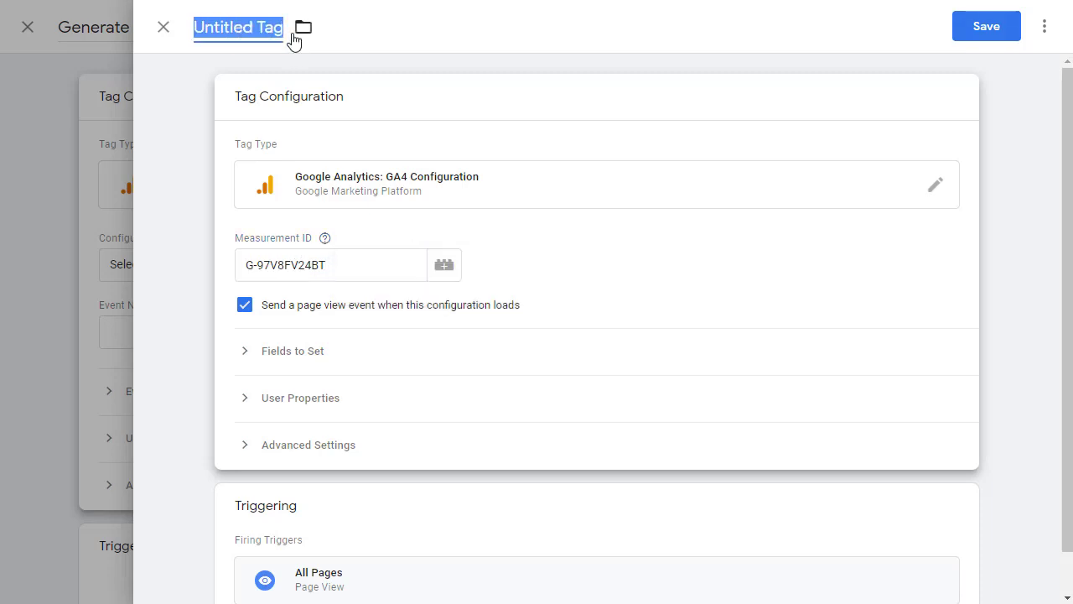
{"action": "type", "text": "GA M"}
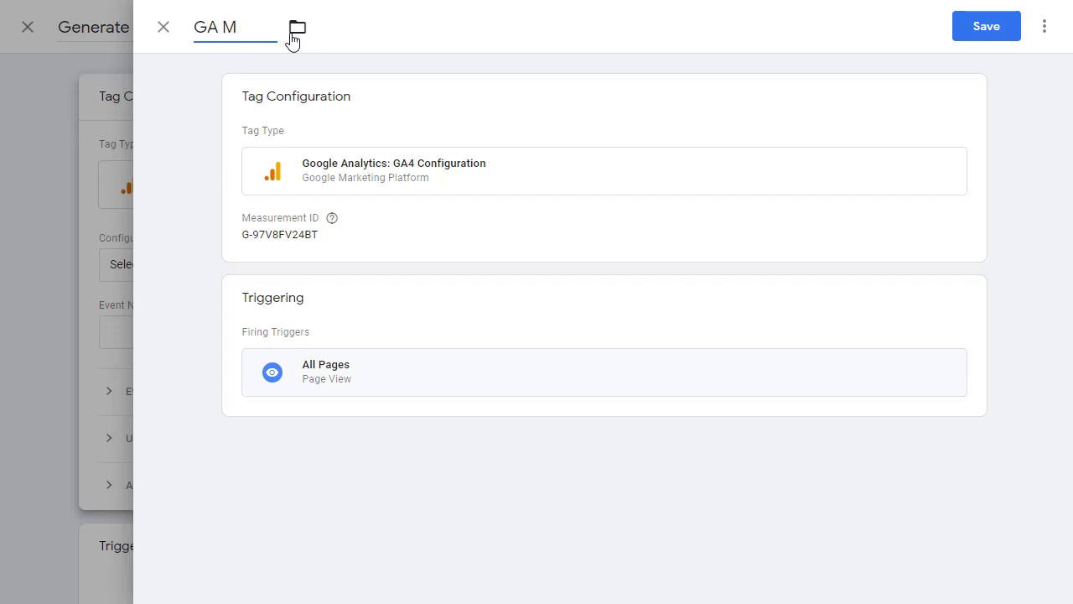
{"action": "type", "text": "ID"}
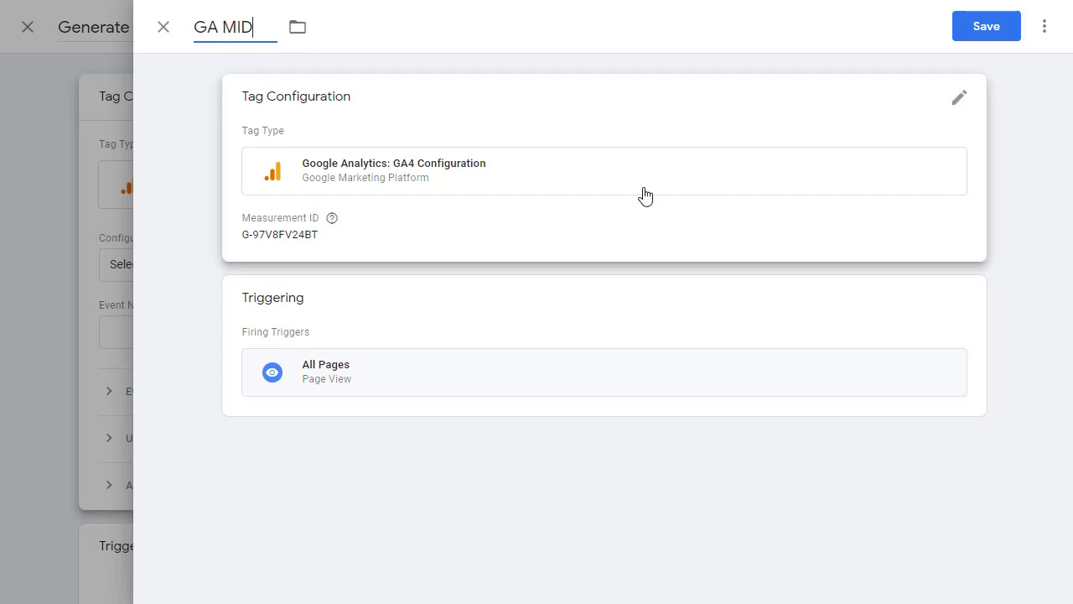
{"action": "left_click", "coordinate": [987, 28]}
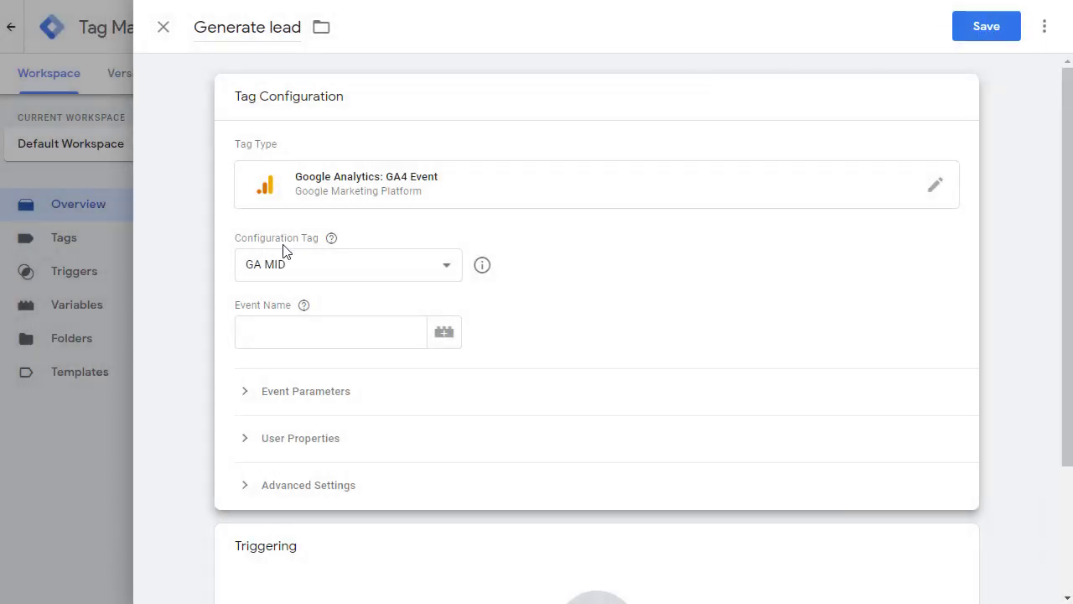
- Set the Generate lead tag's event name to generate_lead
{"action": "left_click", "coordinate": [288, 334]}
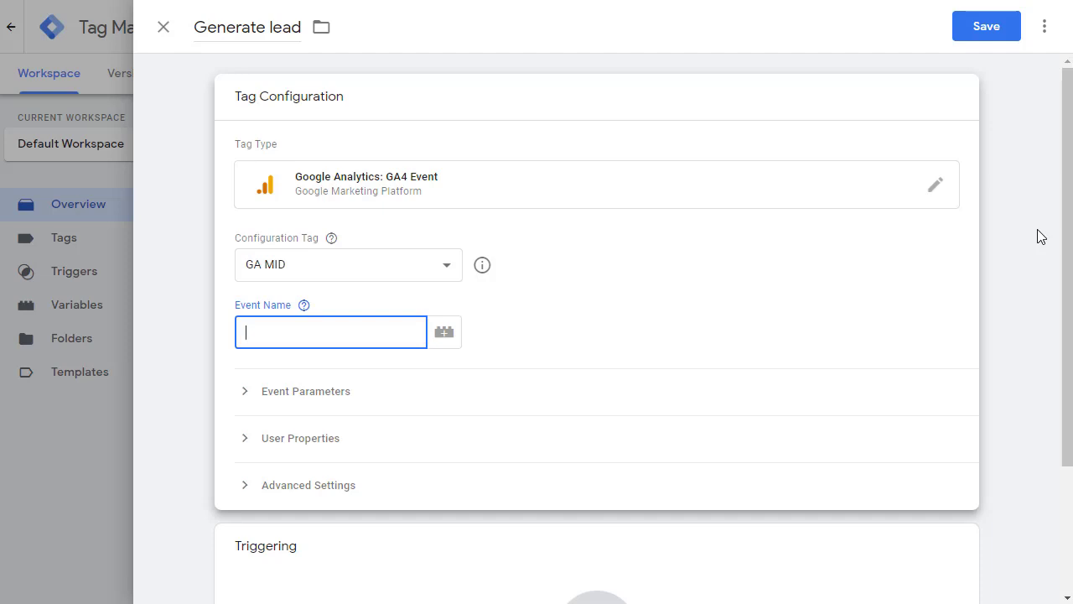
{"action": "type", "text": "generate_lead"}
{"action": "left_click", "coordinate": [44, 0]}
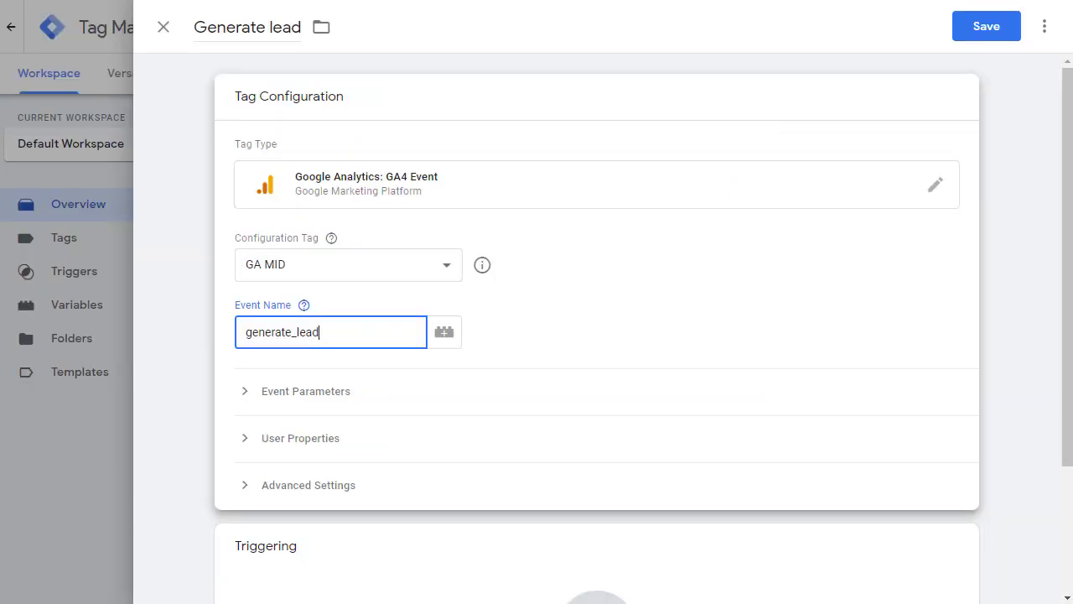
- Add an event parameter named value with the value 10 to the Generate lead tag
{"action": "left_click", "coordinate": [285, 401]}
{"action": "left_click", "coordinate": [318, 457]}
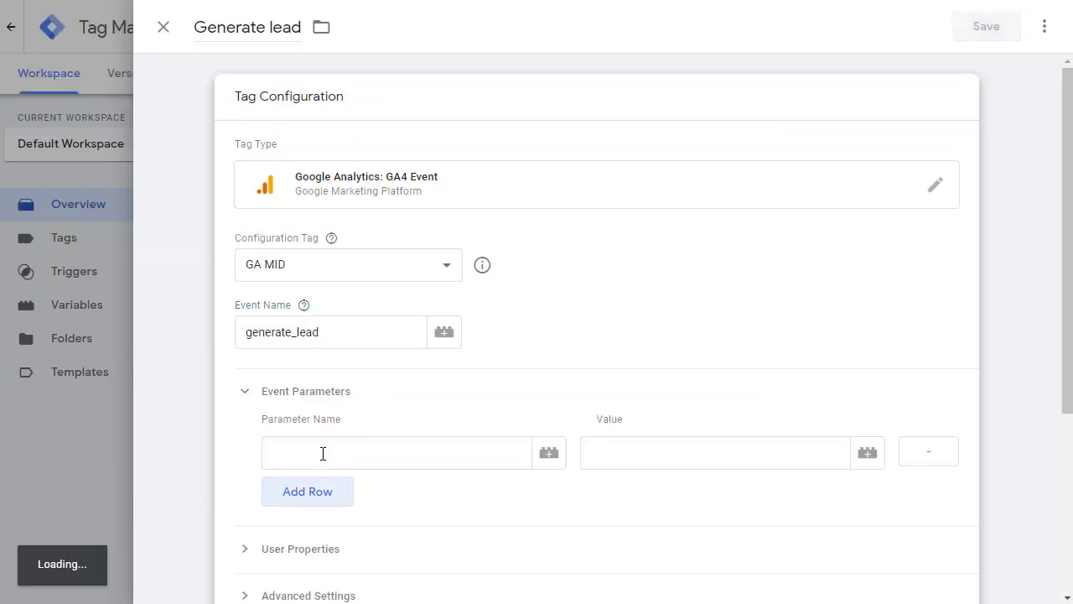
{"action": "left_click", "coordinate": [325, 455]}
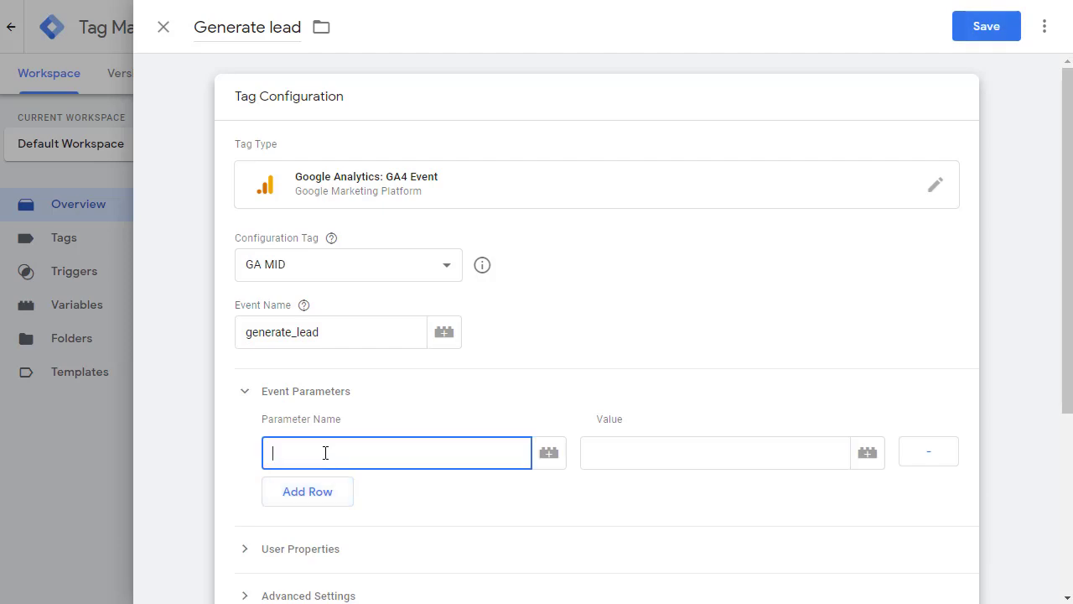
{"action": "type", "text": "value"}
{"action": "left_click", "coordinate": [641, 455]}
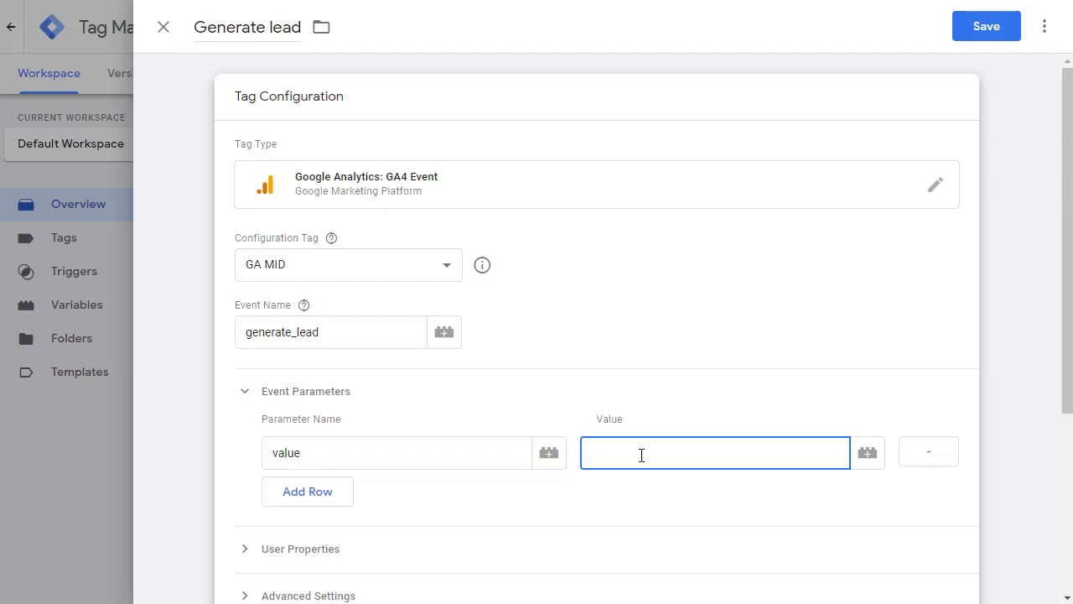
{"action": "type", "text": "10"}
- Add a second event parameter named currency with the value USD
{"action": "left_click", "coordinate": [311, 498]}
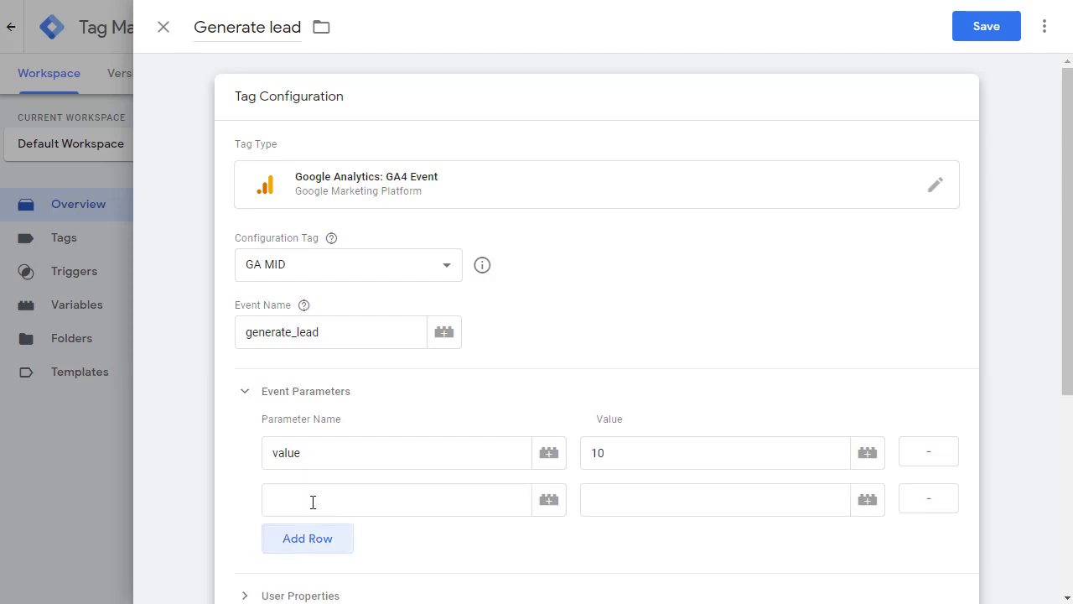
{"action": "left_click", "coordinate": [311, 501]}
{"action": "type", "text": "cur"}
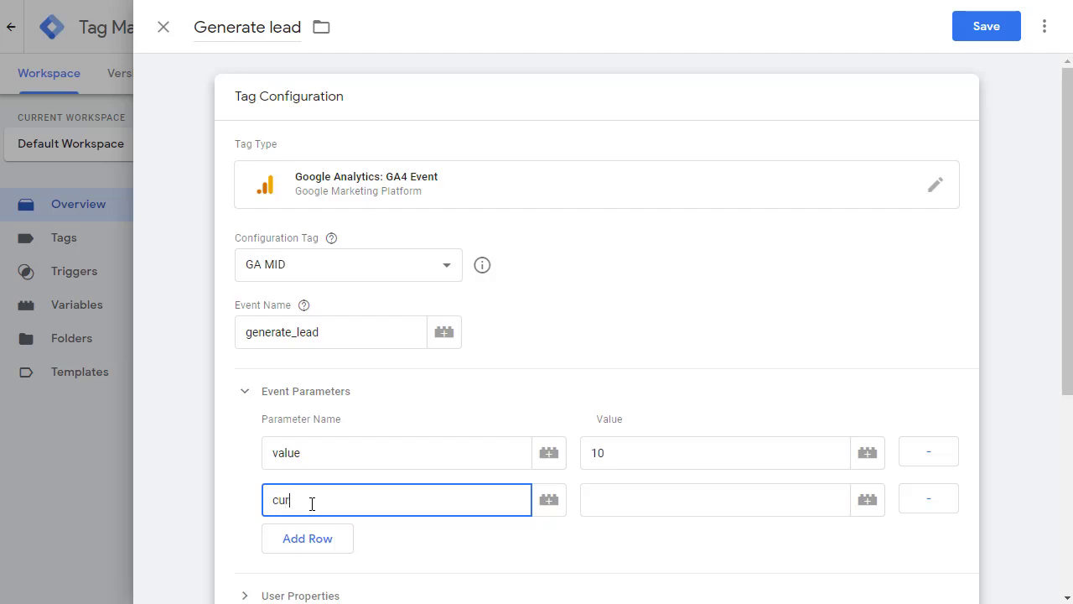
{"action": "type", "text": "rency"}
{"action": "left_click", "coordinate": [647, 503]}
{"action": "type", "text": "USD"}
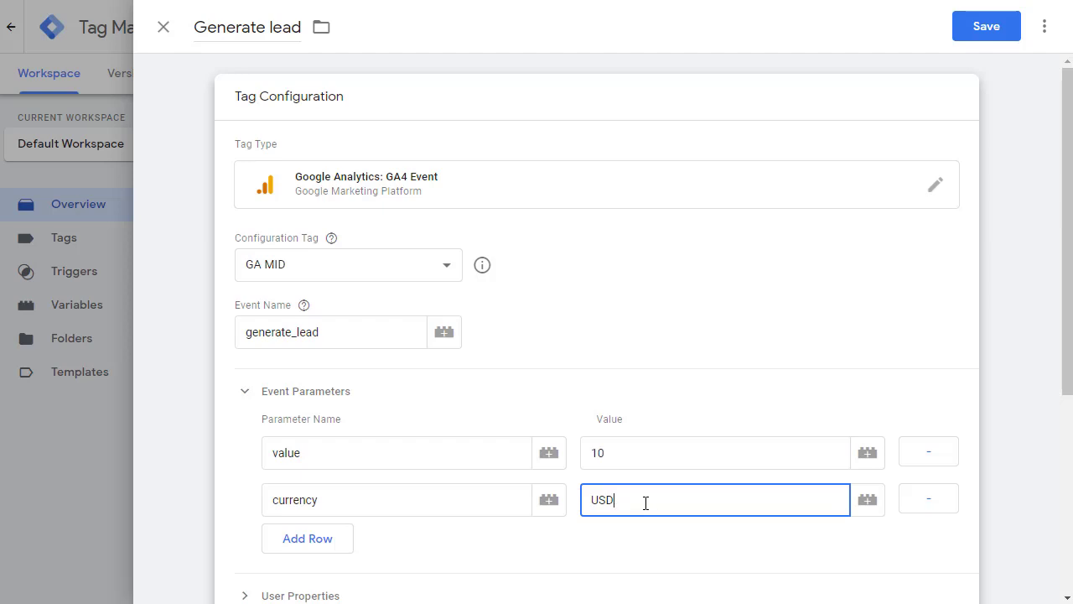
- Add a new firing trigger for the Generate lead tag and name it Thank you page
{"action": "left_click", "coordinate": [978, 39]}
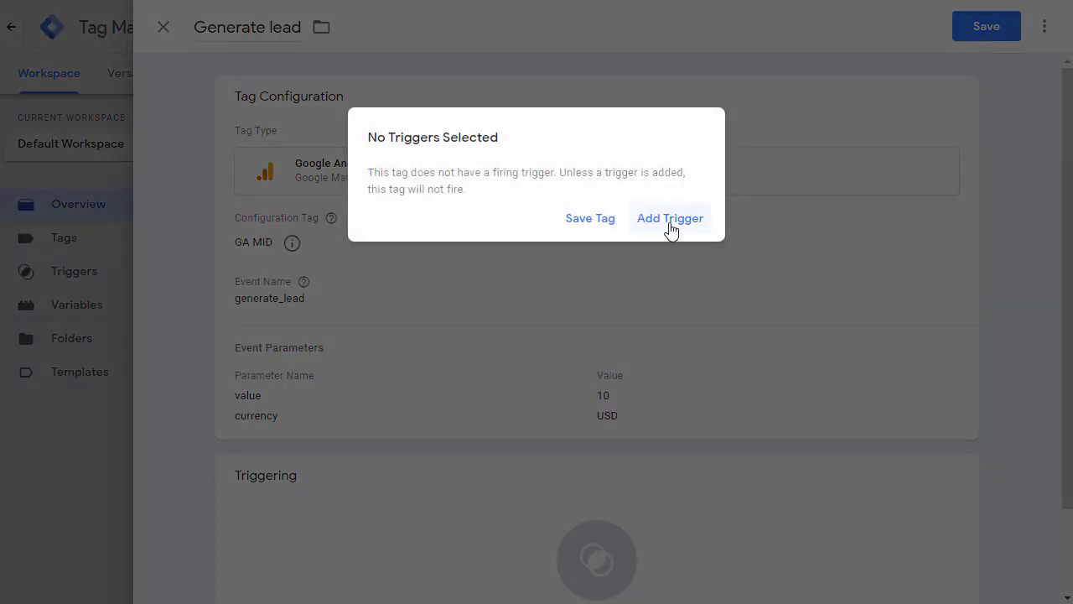
{"action": "left_click", "coordinate": [671, 220]}
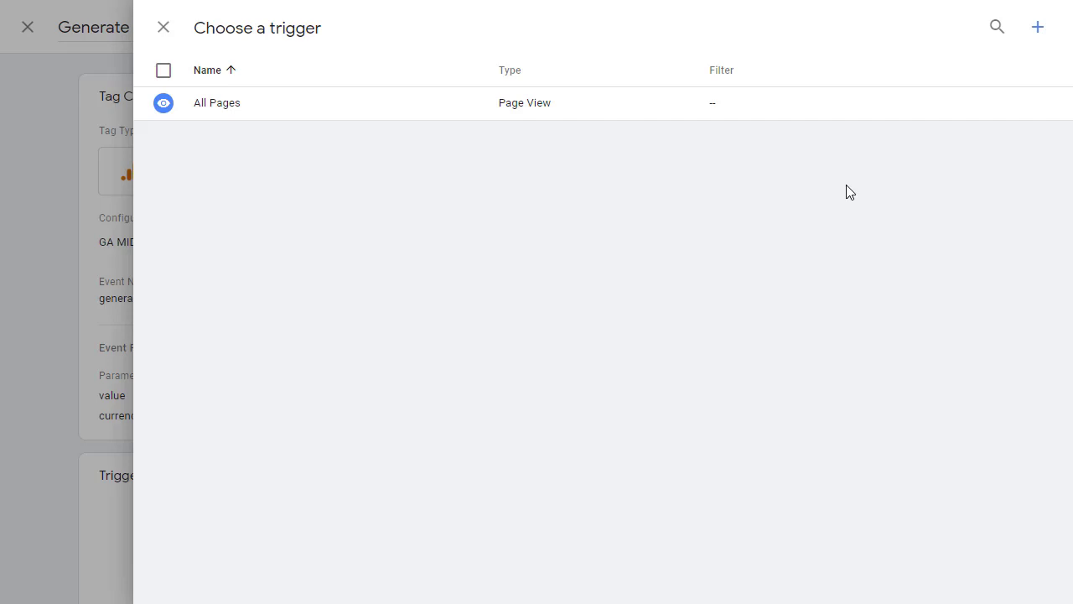
{"action": "left_click", "coordinate": [1038, 27]}
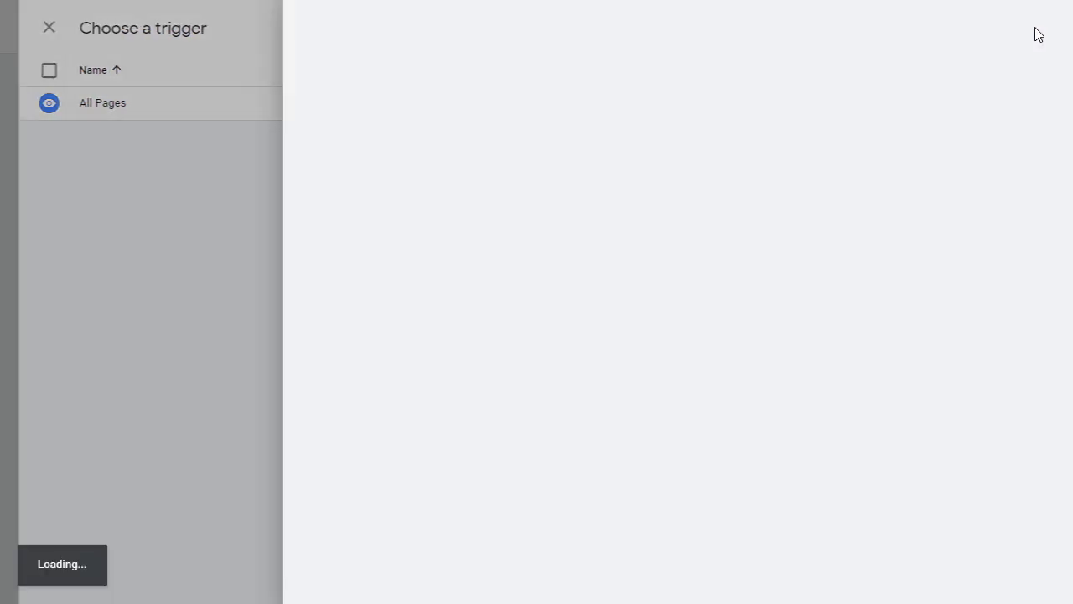
{"action": "left_click_drag", "start_coordinate": [198, 27], "coordinate": [304, 27]}
{"action": "type", "text": "Thank you"}
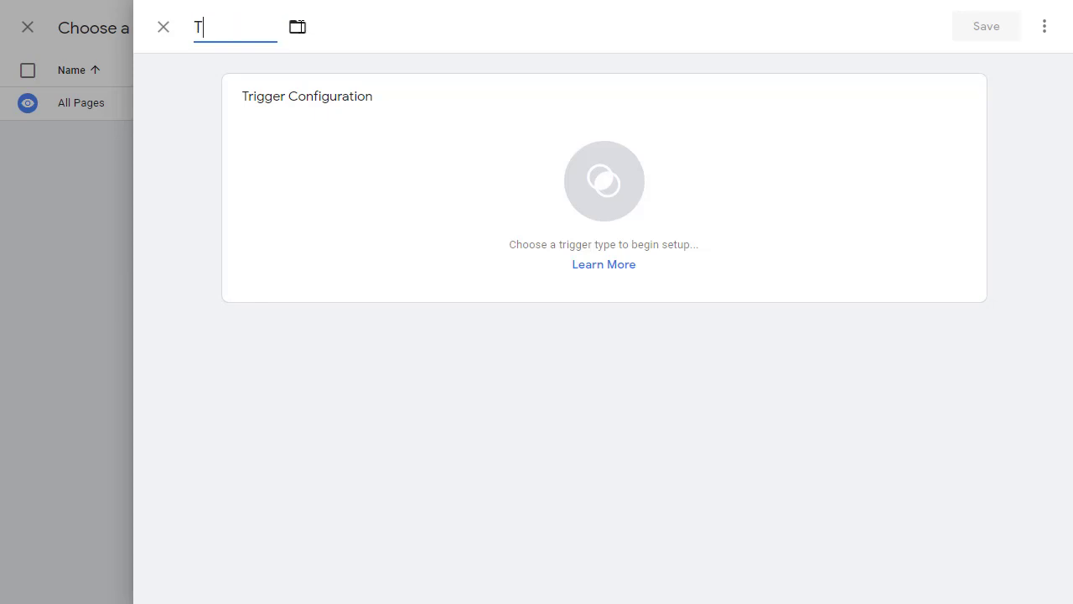
{"action": "type", "text": "ge"}
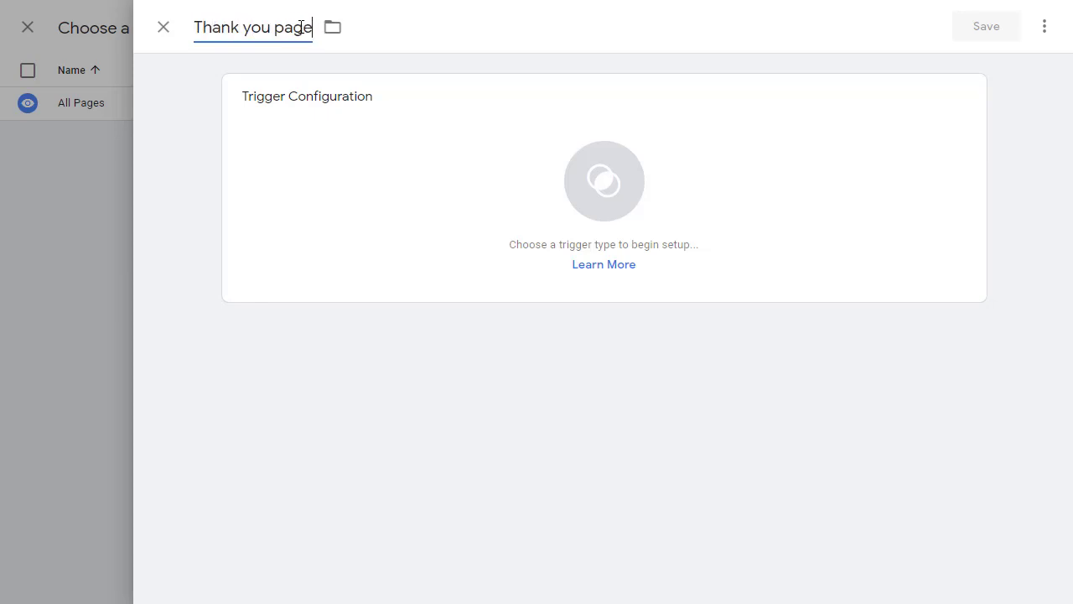
- Set the Thank you page trigger's type to Page View and make it fire on Some Page Views
{"action": "left_click", "coordinate": [592, 192]}
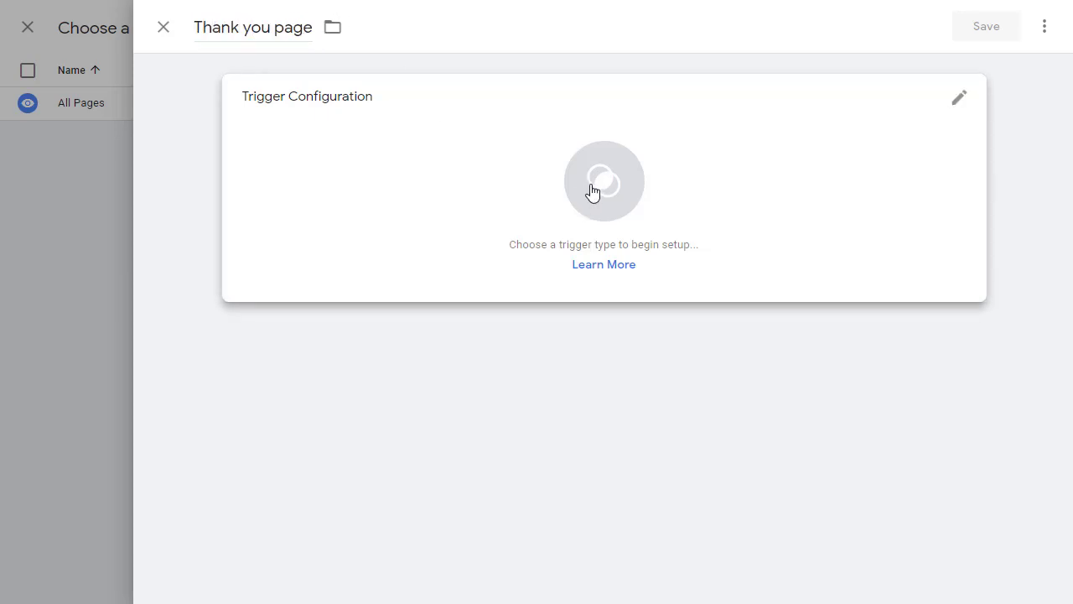
{"action": "left_click", "coordinate": [592, 192]}
{"action": "left_click", "coordinate": [608, 126]}
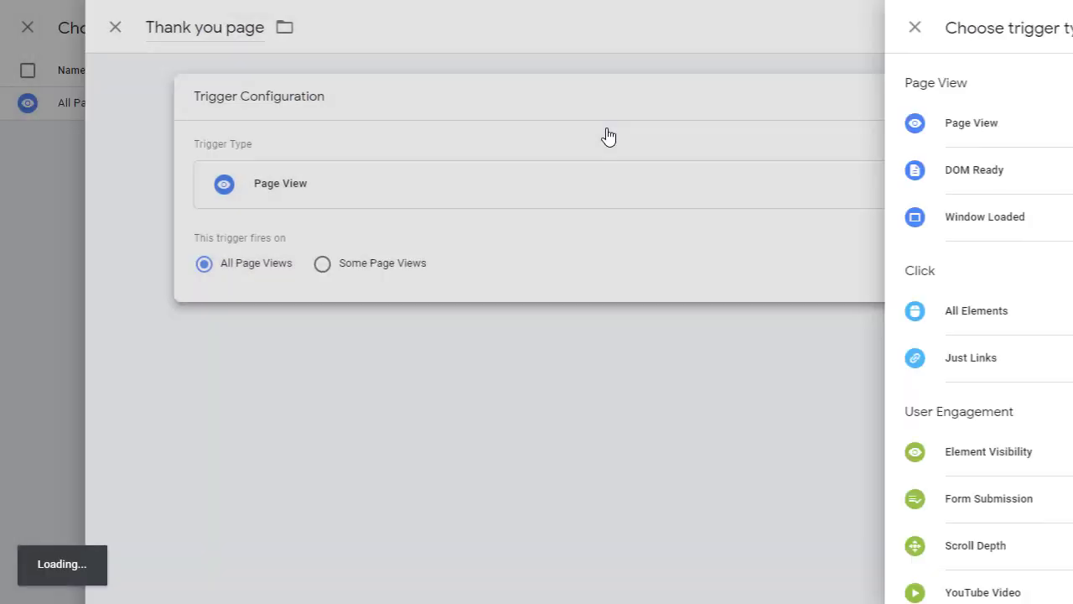
{"action": "left_click", "coordinate": [371, 268]}
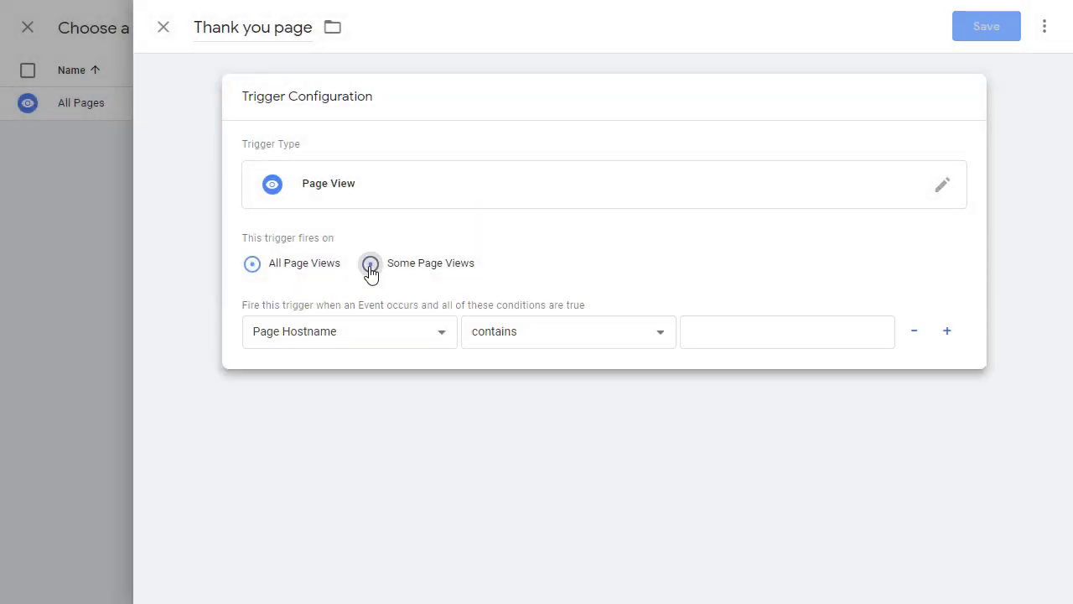
- Set the trigger's firing condition to Page URL contains thank-you and save the trigger
{"action": "left_click", "coordinate": [358, 333]}
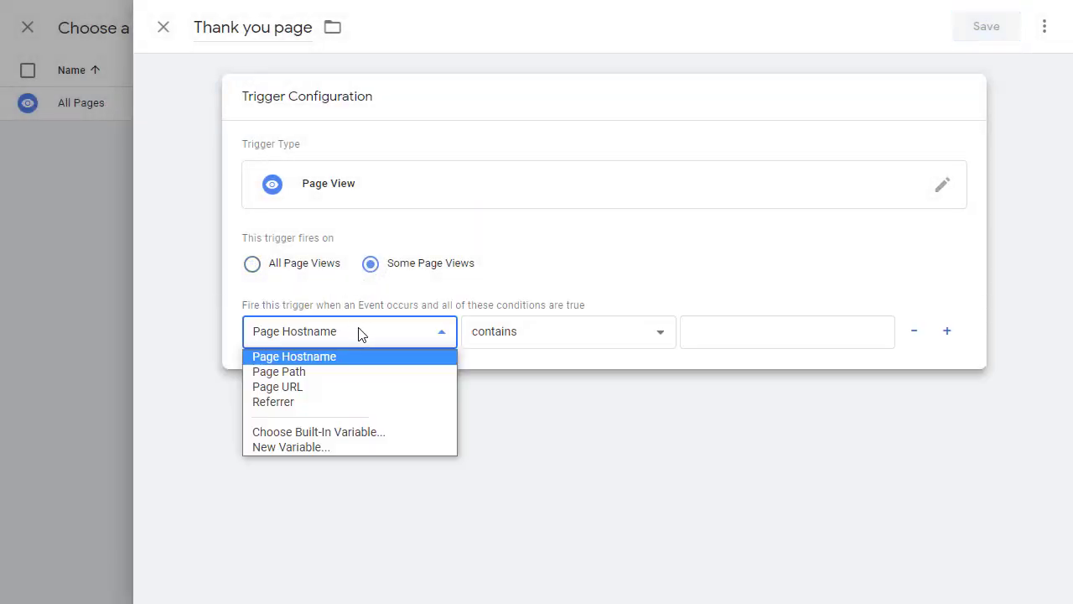
{"action": "left_click", "coordinate": [325, 386]}
{"action": "left_click", "coordinate": [711, 341]}
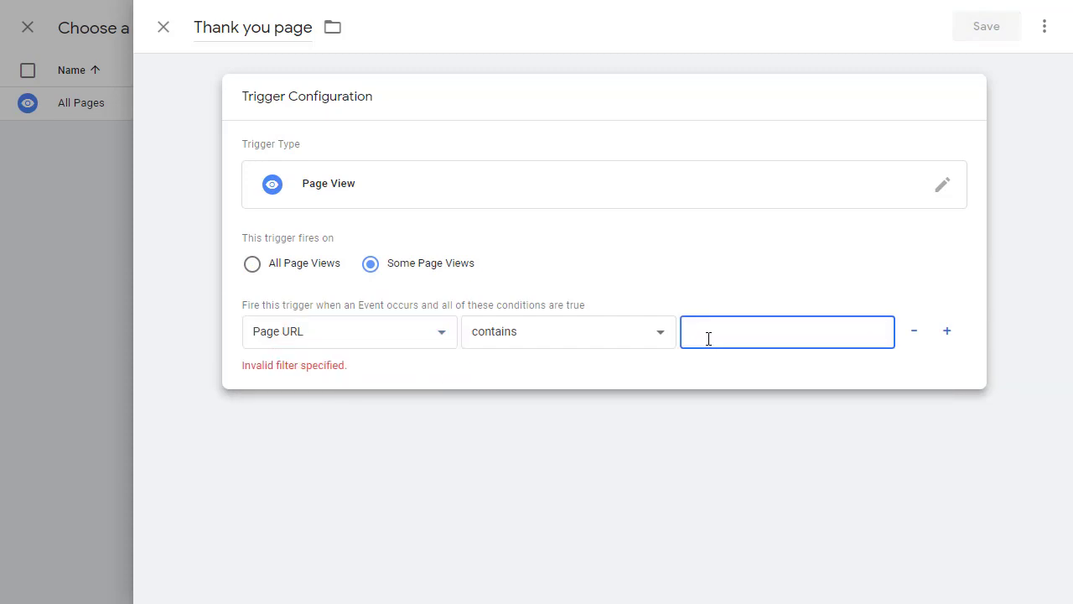
{"action": "type", "text": "thank"}
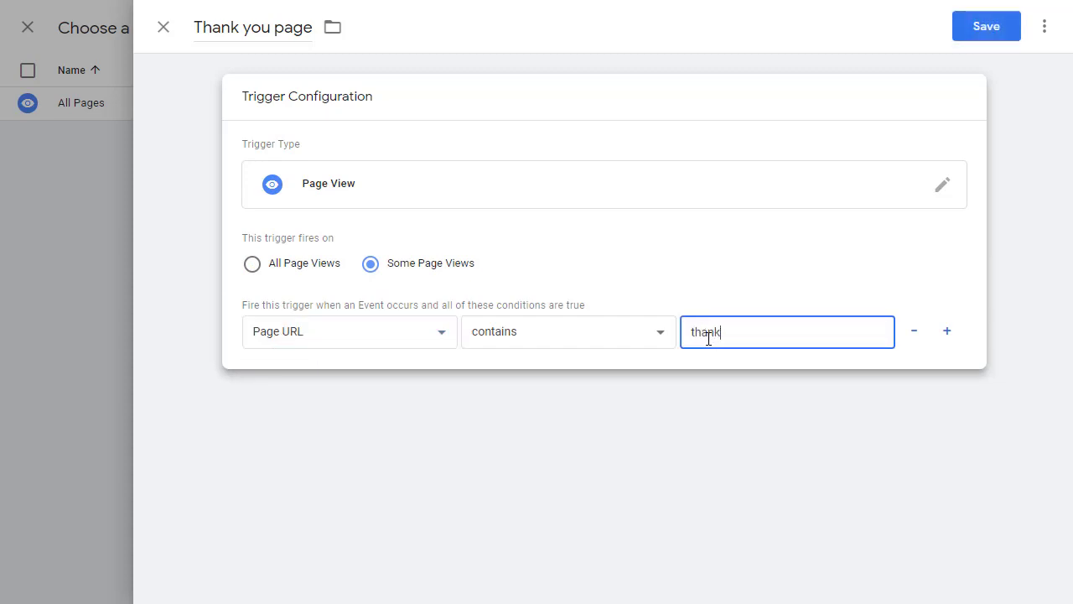
{"action": "type", "text": "-you"}
{"action": "left_click", "coordinate": [992, 29]}
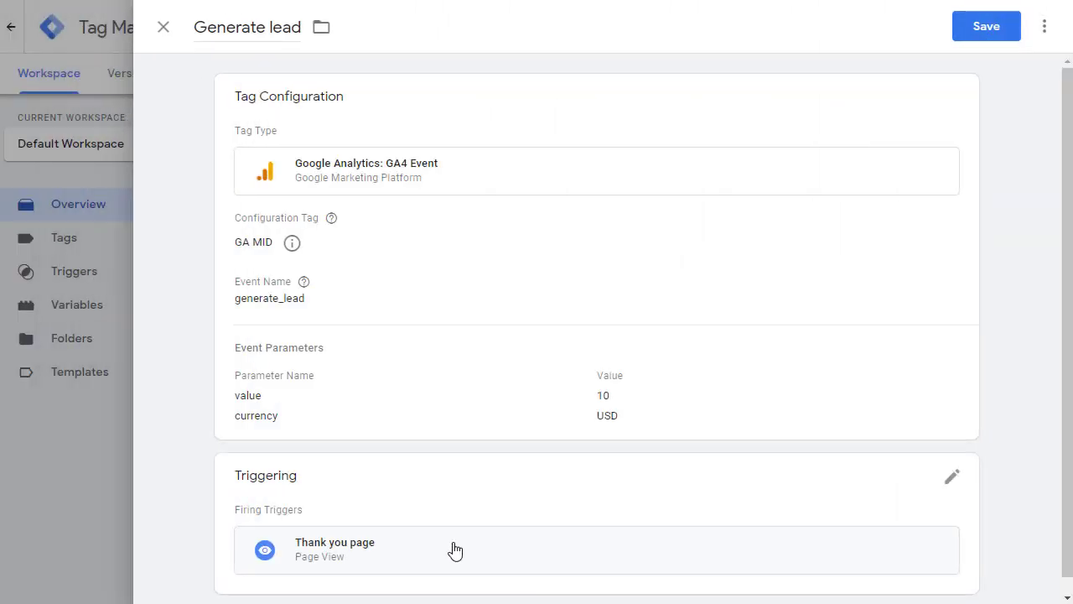
- Save the Generate lead tag and publish the workspace changes as a version named Lead Gen Event Added
{"action": "left_click", "coordinate": [977, 28]}
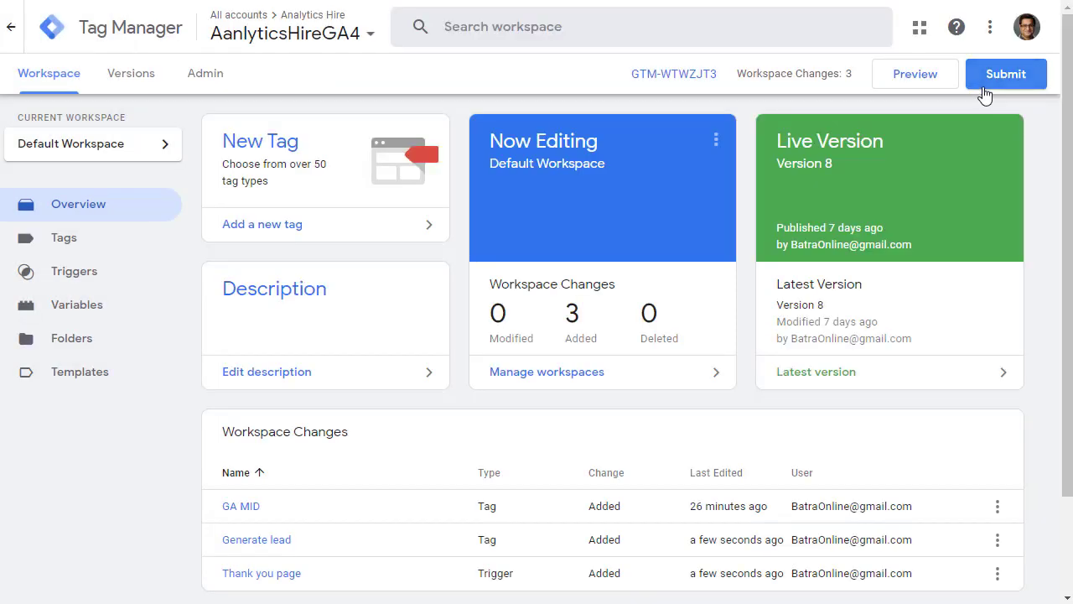
{"action": "left_click", "coordinate": [986, 84]}
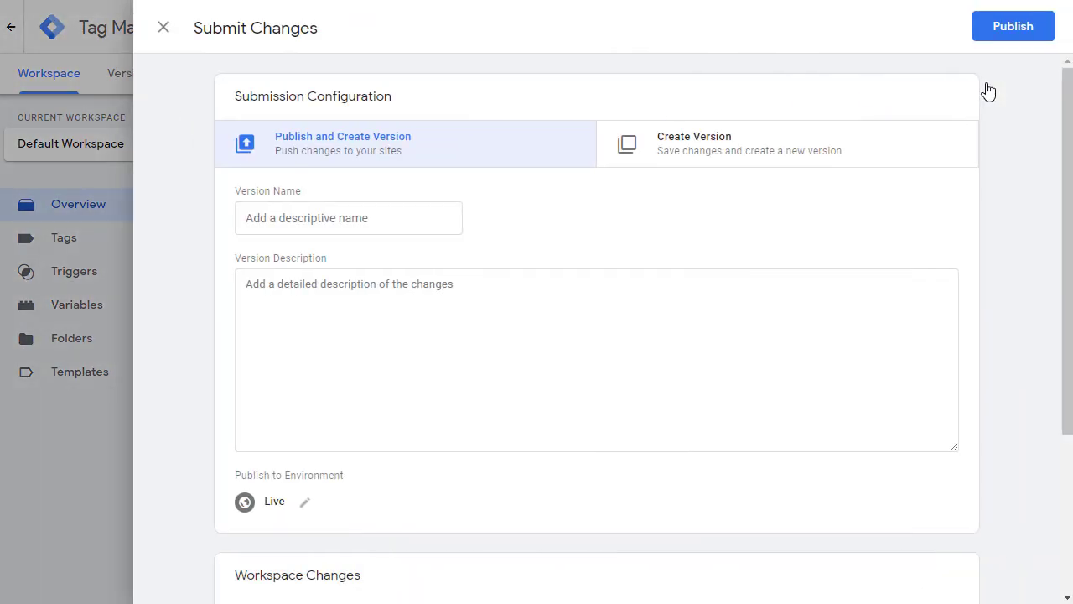
{"action": "left_click", "coordinate": [404, 228]}
{"action": "type", "text": "Lead Gen"}
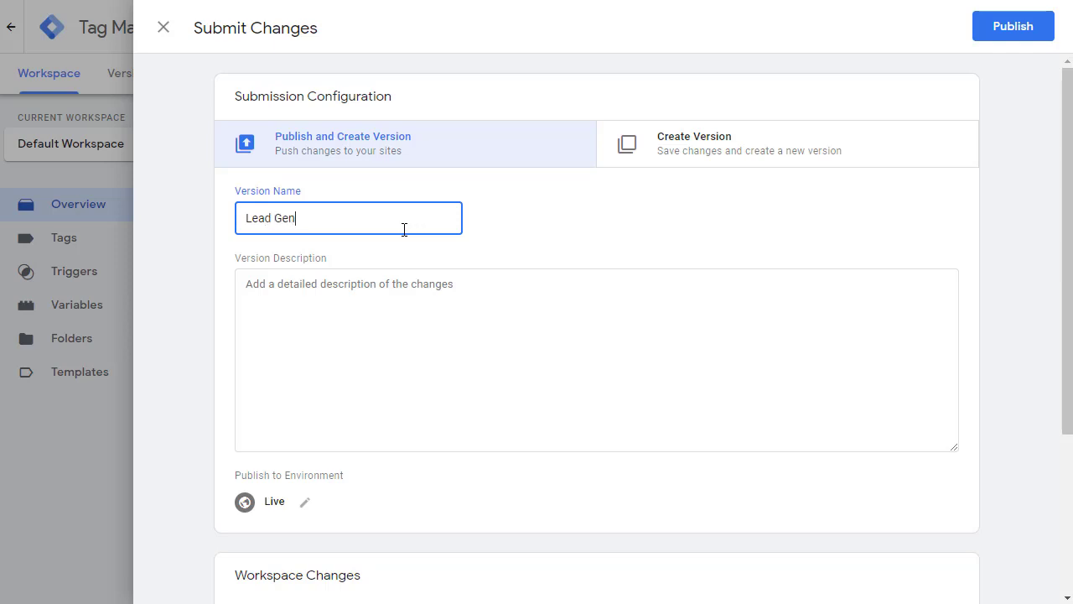
{"action": "type", "text": " Event Added"}
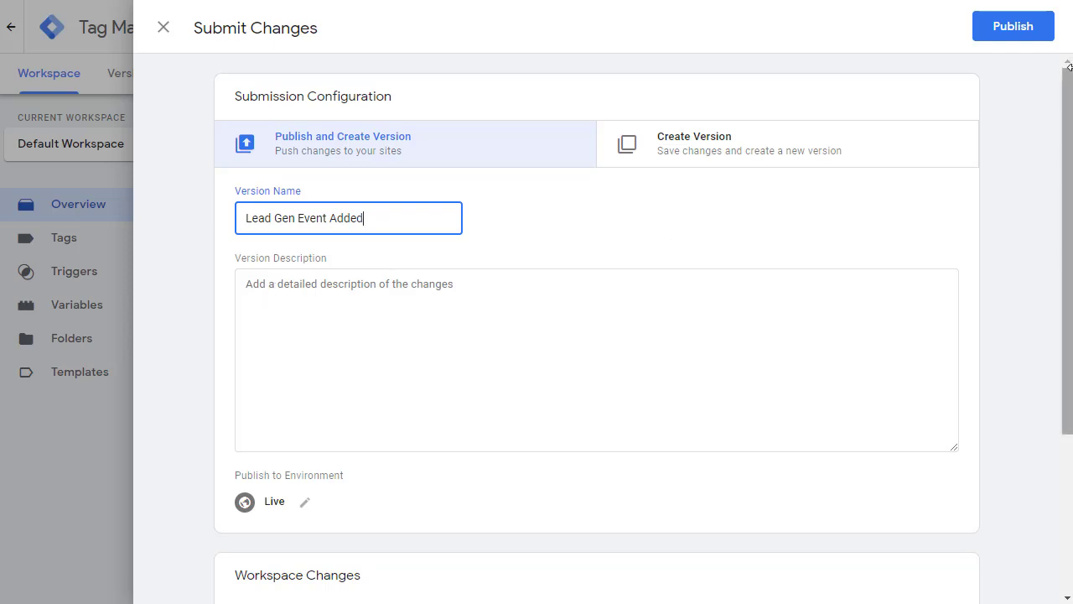
{"action": "left_click", "coordinate": [1013, 37]}
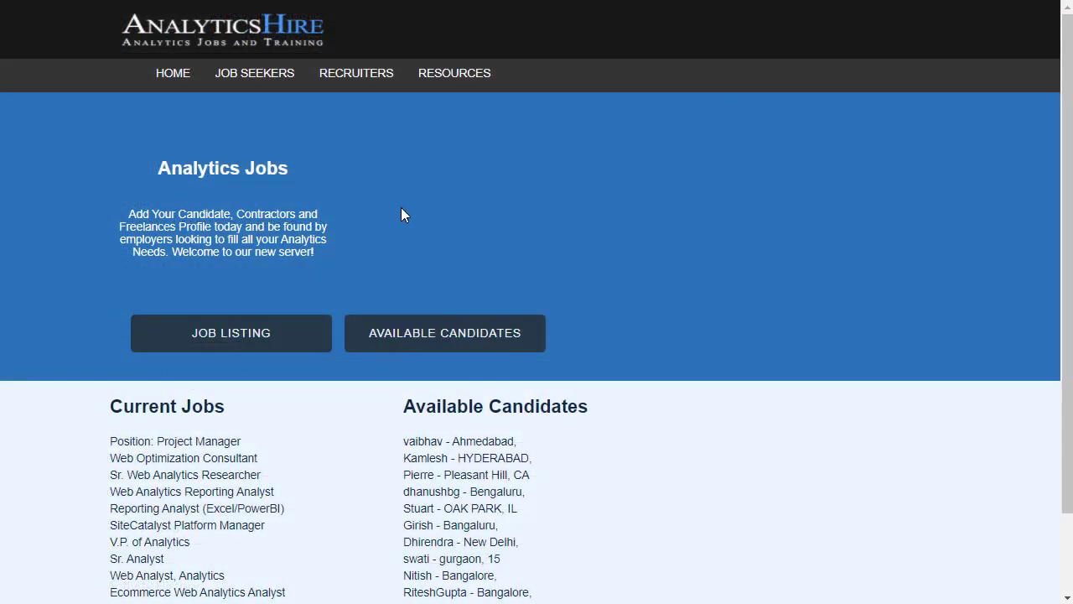
- Switch to the AnalyticsHire site and open its Contact page
{"action": "mouse_move", "coordinate": [457, 78]}
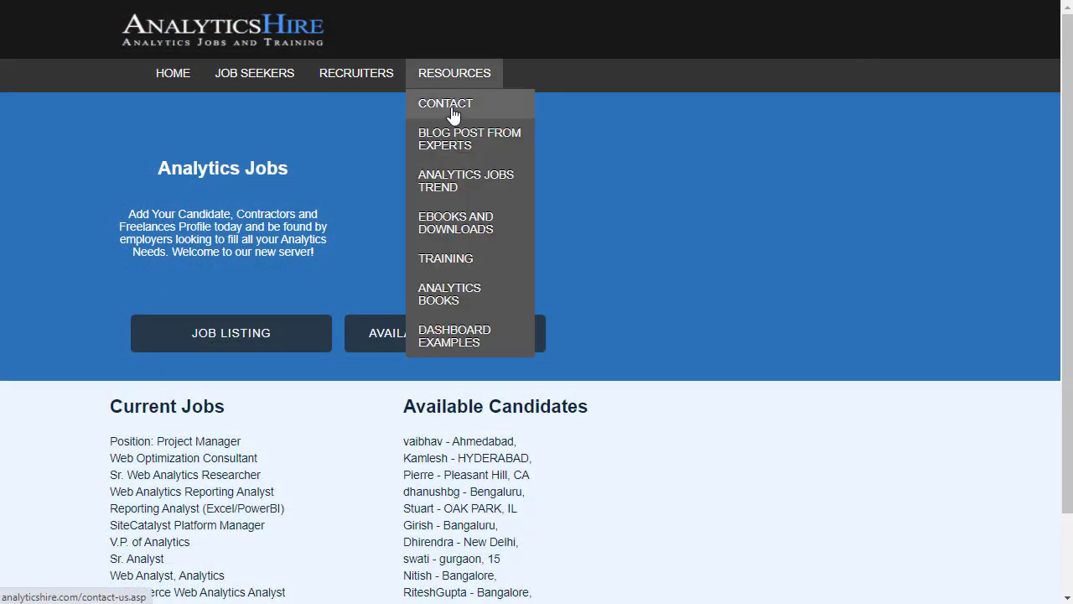
{"action": "left_click", "coordinate": [453, 115]}
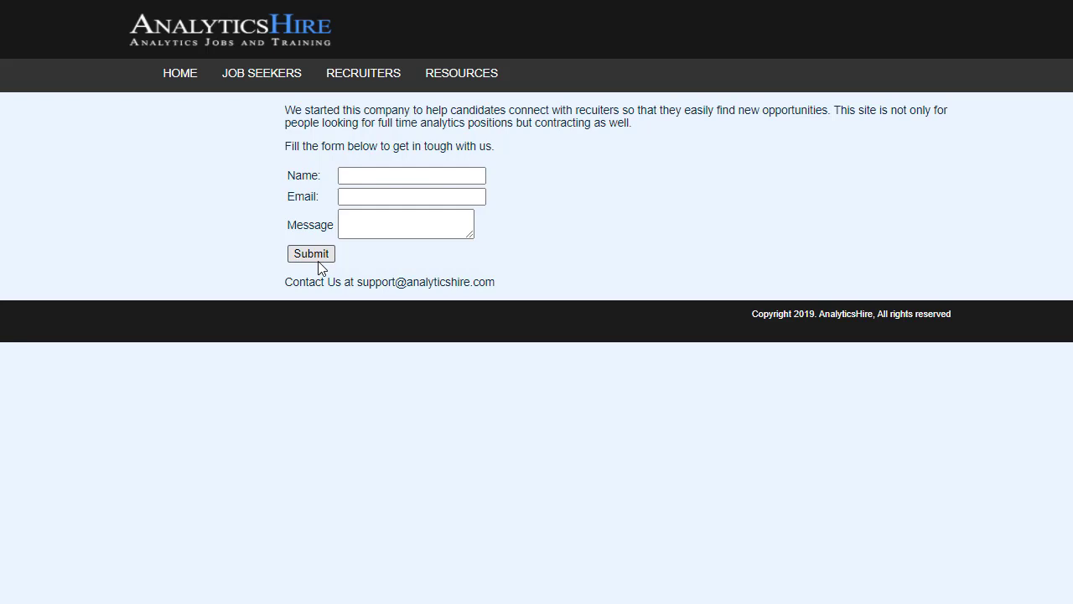
- Fill in the contact form with the contact's full name and a saved e-mail address
{"action": "left_click", "coordinate": [365, 177]}
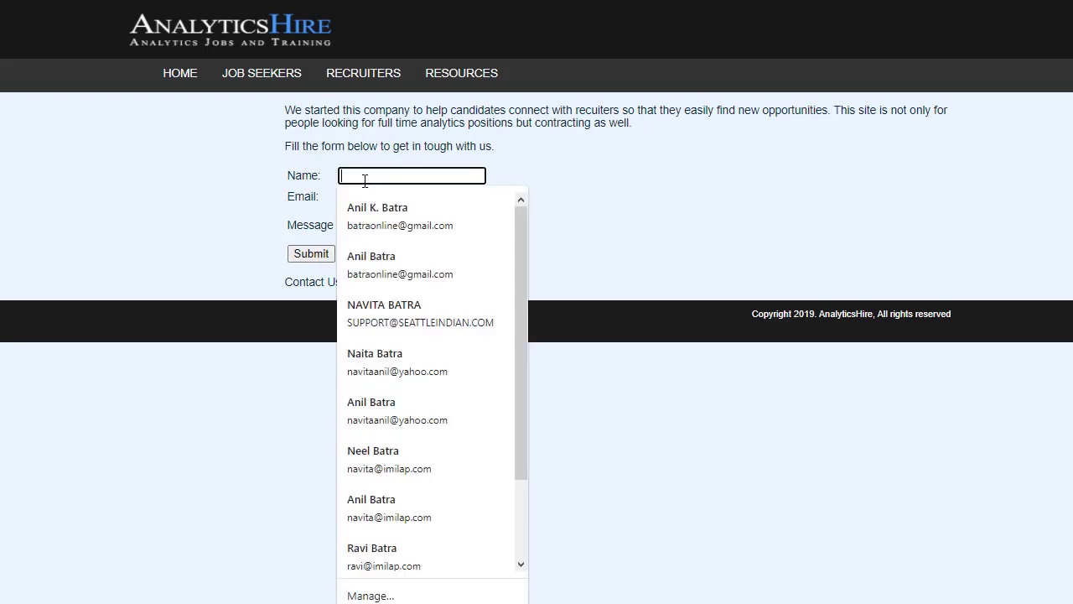
{"action": "type", "text": "Anil Batra"}
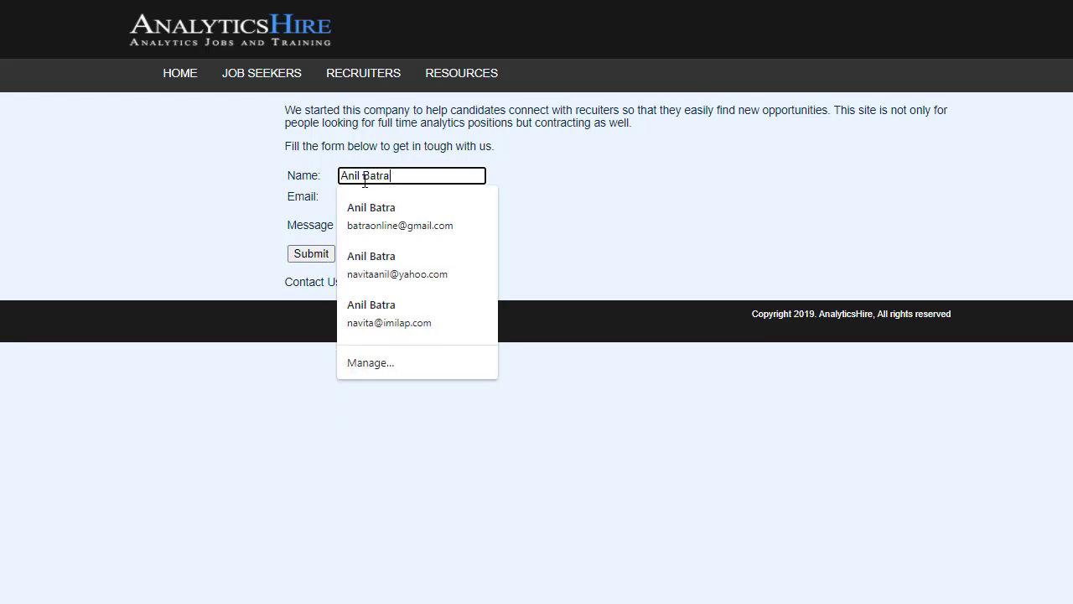
{"action": "key", "text": "Tab"}
{"action": "left_click", "coordinate": [372, 195]}
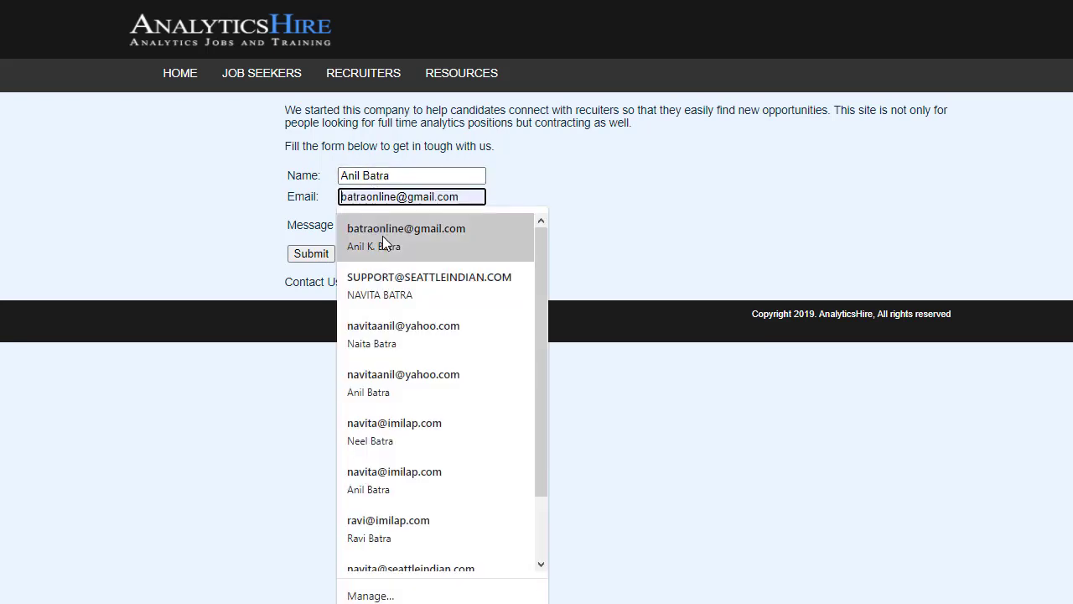
{"action": "left_click", "coordinate": [383, 237]}
- Enter the message This is a test, submit the form, and check the thank-you page's URL
{"action": "left_click", "coordinate": [358, 223]}
{"action": "type", "text": "This is a te"}
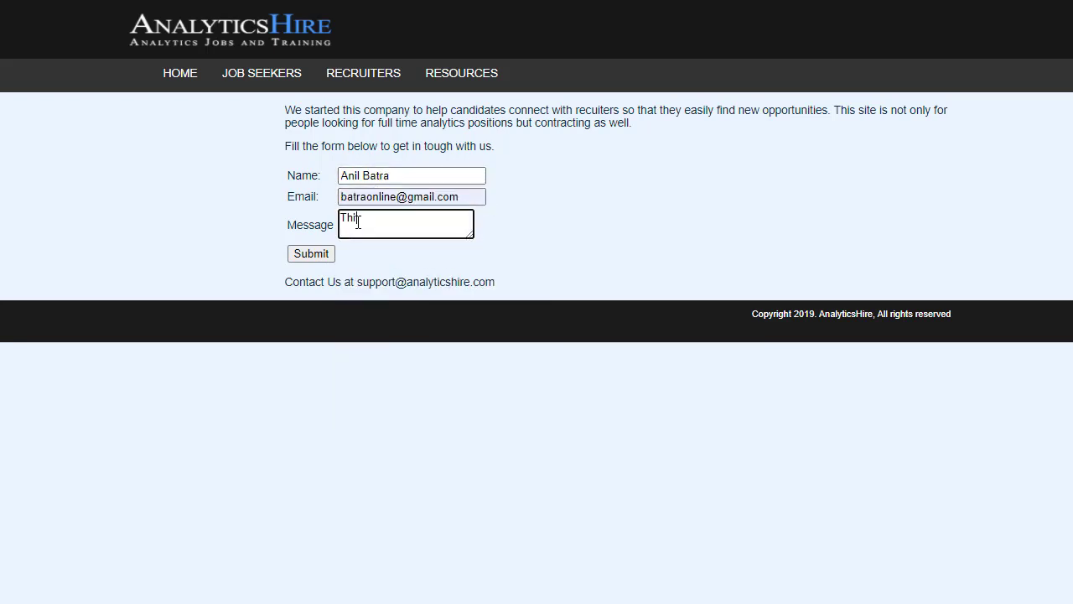
{"action": "type", "text": "st"}
{"action": "left_click", "coordinate": [323, 257]}
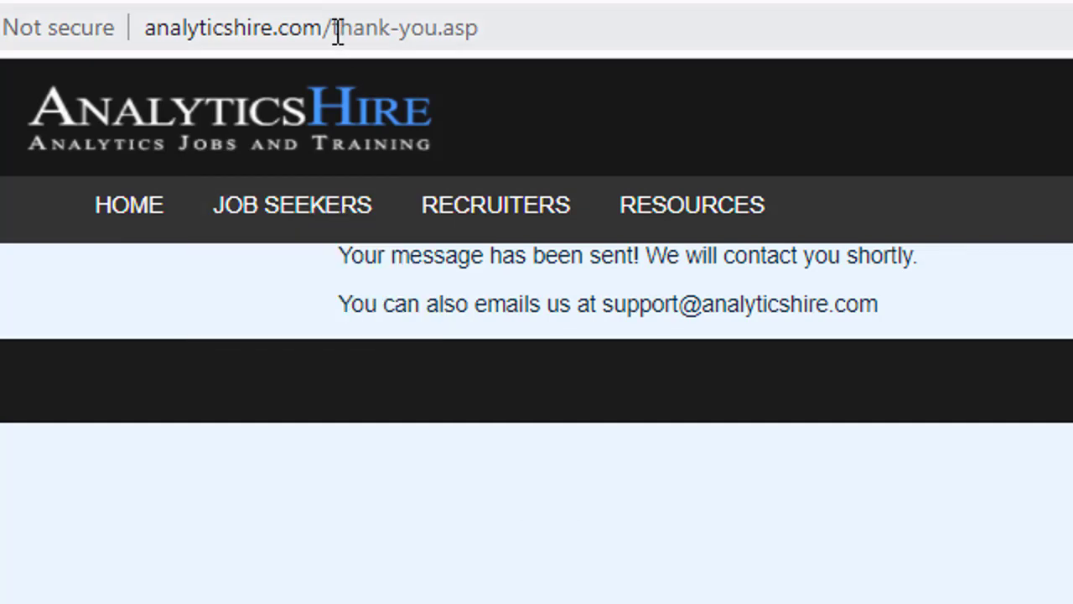
{"action": "left_click_drag", "start_coordinate": [336, 29], "coordinate": [438, 29]}
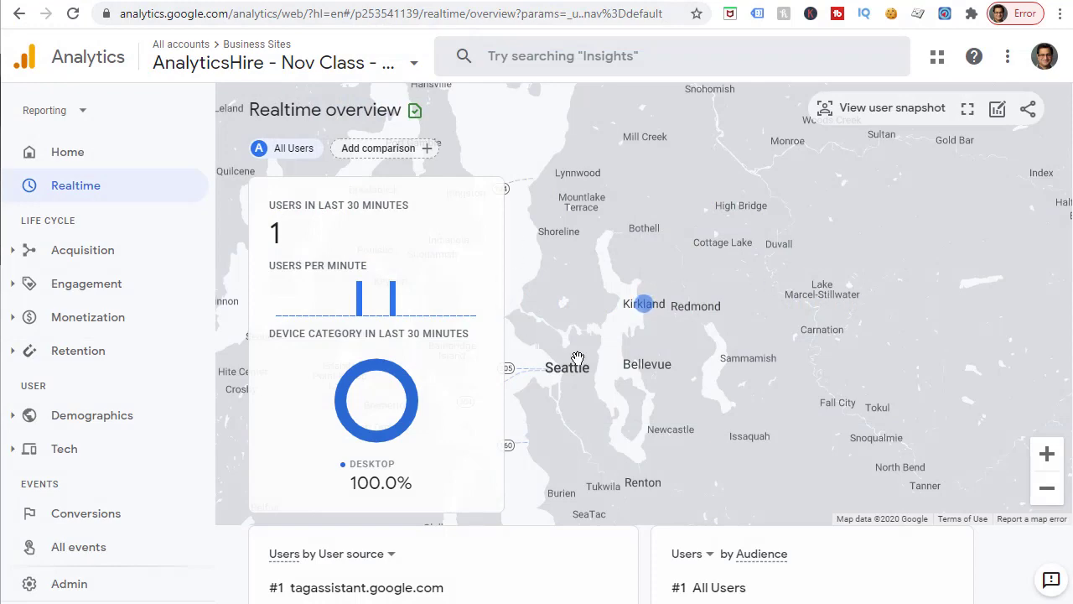
- In Google Analytics, look for generate_lead in the realtime event counts and open its report from the list of all events
{"action": "scroll", "coordinate": [578, 358], "scroll_direction": "down", "scroll_amount": 1}
{"action": "scroll", "coordinate": [578, 358], "scroll_direction": "down", "scroll_amount": 7}
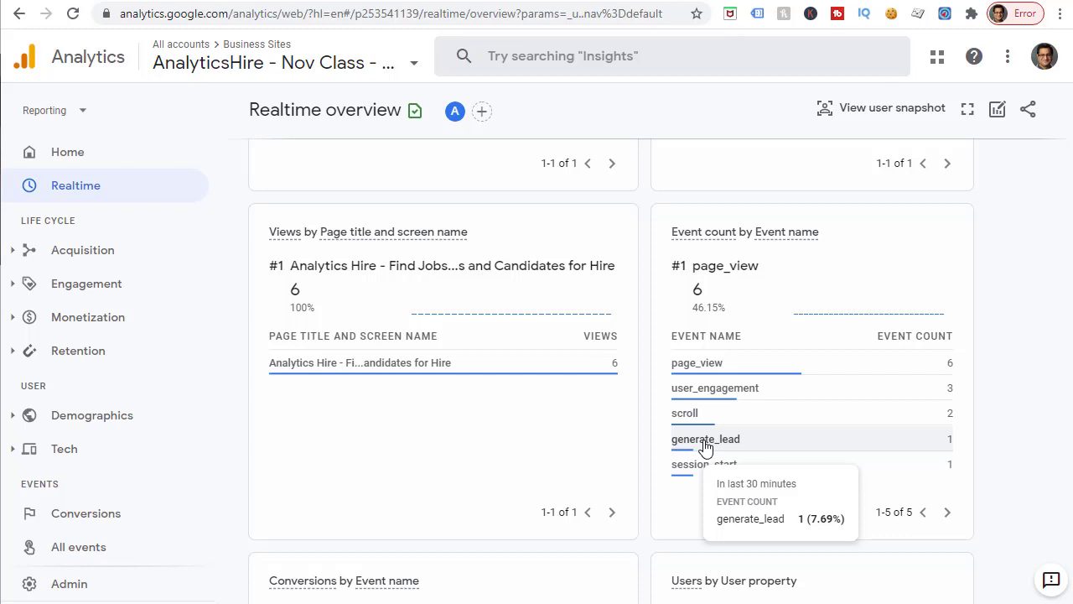
{"action": "left_click", "coordinate": [84, 553]}
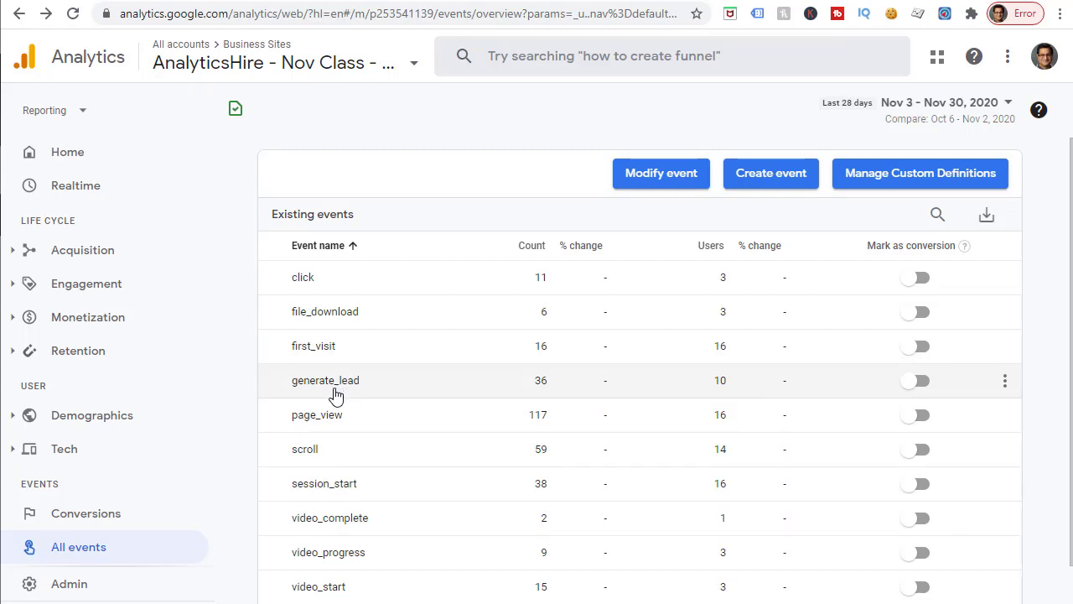
{"action": "left_click", "coordinate": [336, 394]}
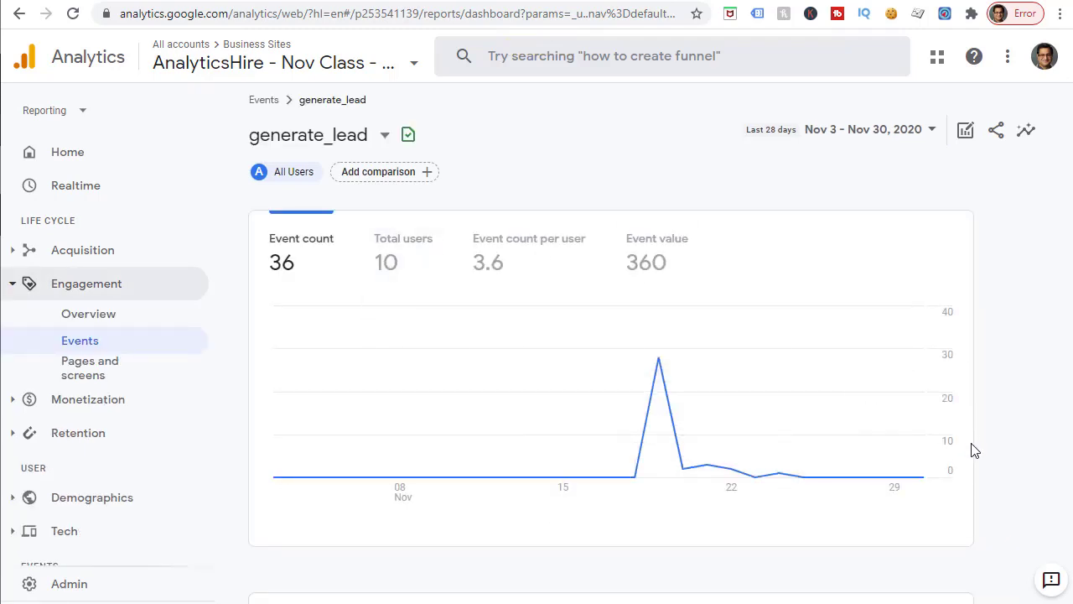
- Examine the generate_lead event's currency parameter for the last 30 minutes and switch the parameter breakdown to value
{"action": "scroll", "coordinate": [973, 451], "scroll_direction": "down", "scroll_amount": 3}
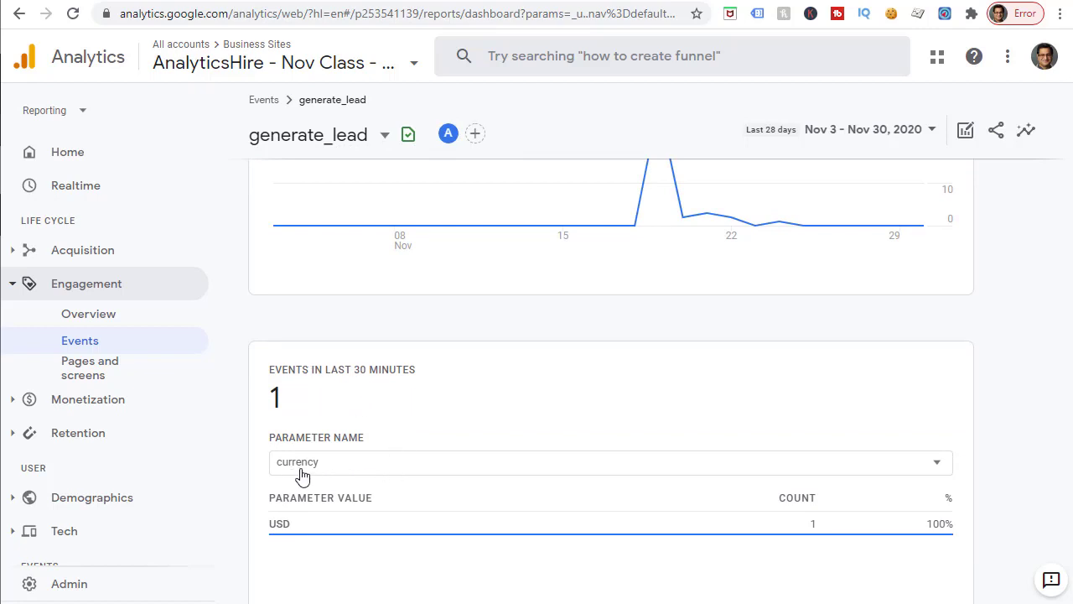
{"action": "mouse_move", "coordinate": [281, 541]}
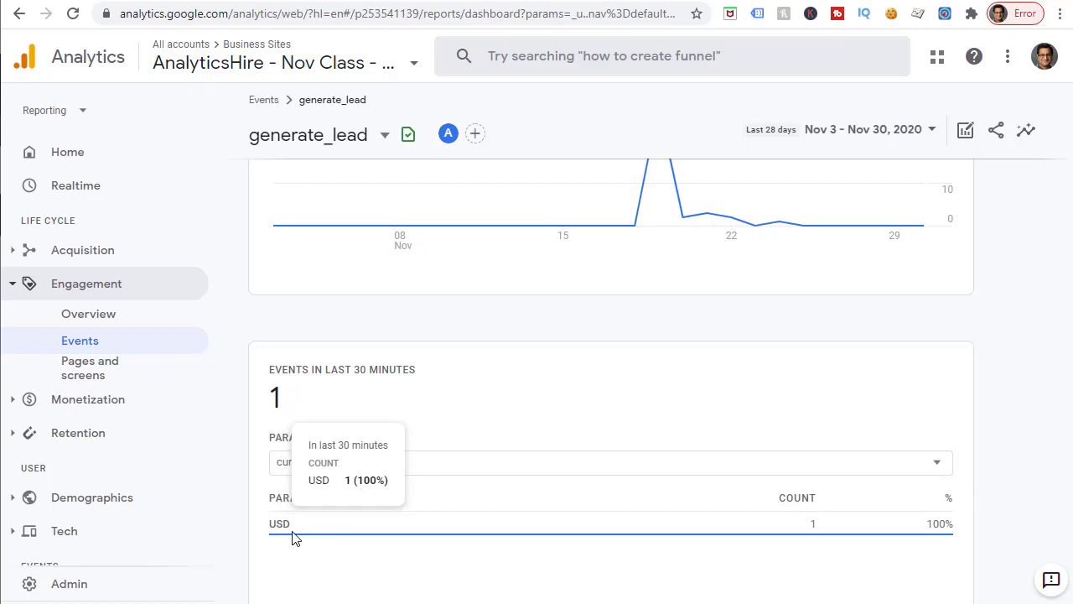
{"action": "left_click", "coordinate": [472, 467]}
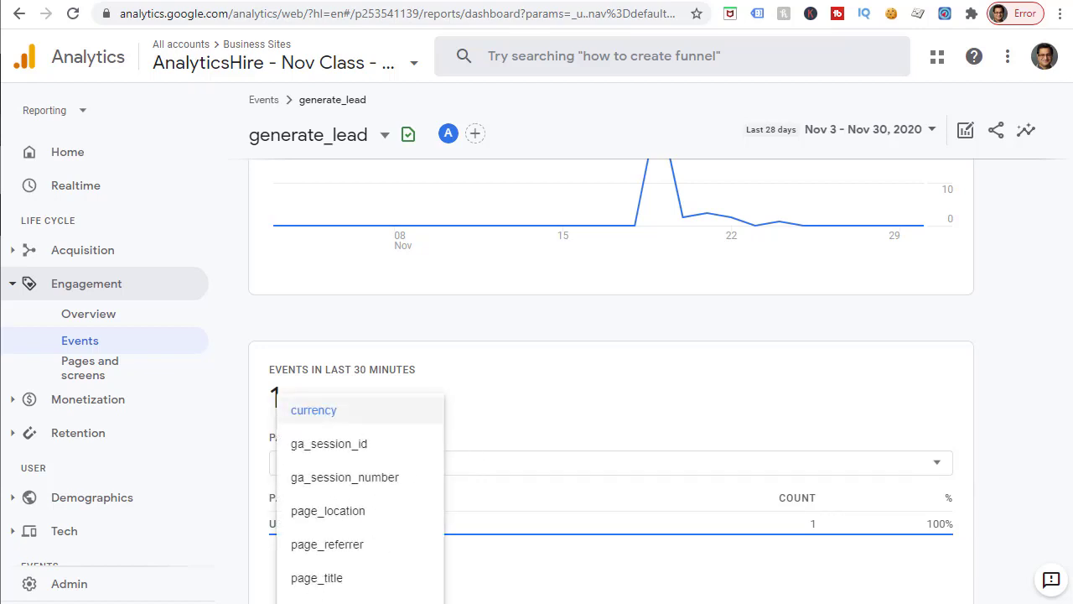
{"action": "scroll", "coordinate": [455, 397], "scroll_direction": "down", "scroll_amount": 3}
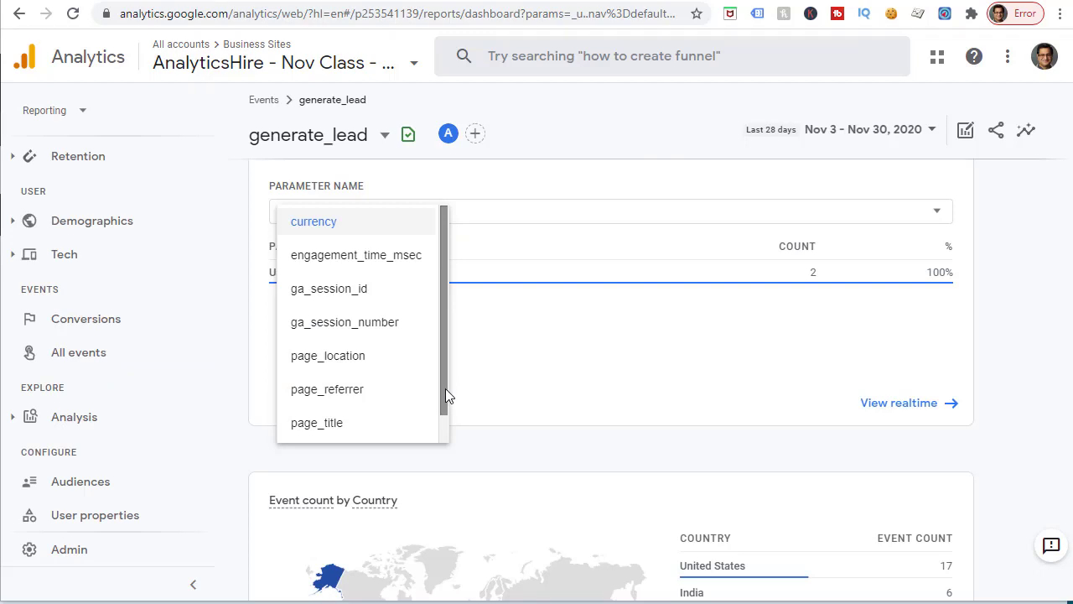
{"action": "left_click_drag", "start_coordinate": [446, 391], "coordinate": [458, 440]}
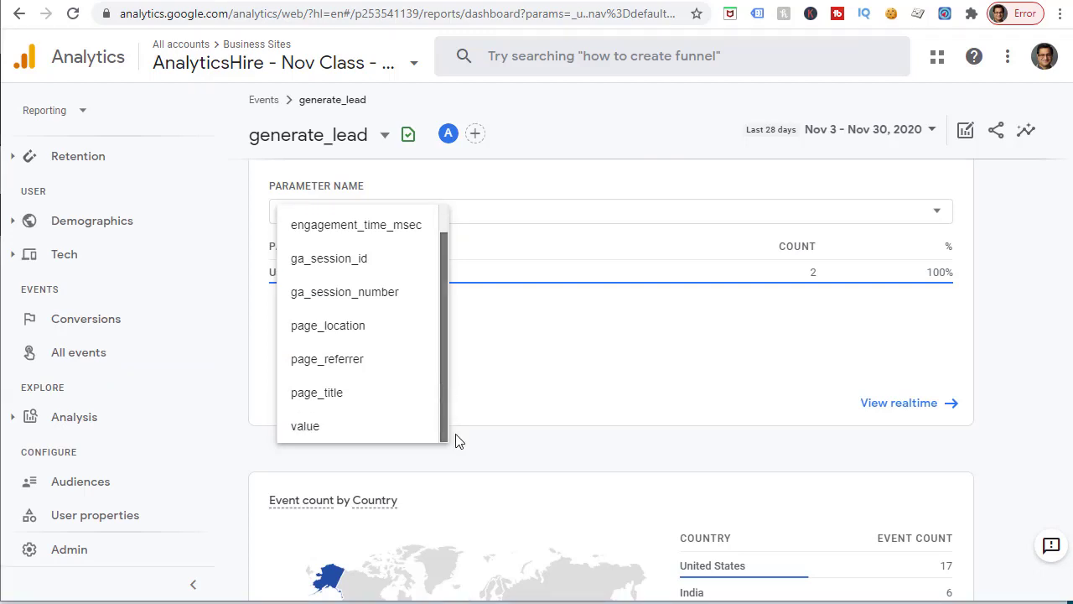
{"action": "left_click_drag", "start_coordinate": [460, 441], "coordinate": [449, 378]}
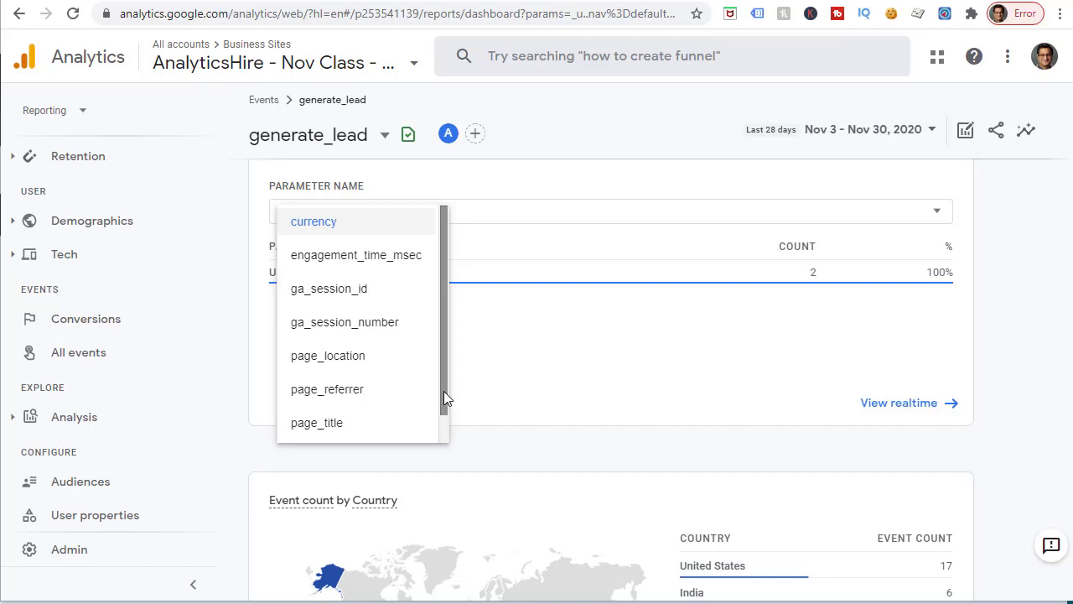
{"action": "left_click_drag", "start_coordinate": [444, 391], "coordinate": [455, 439]}
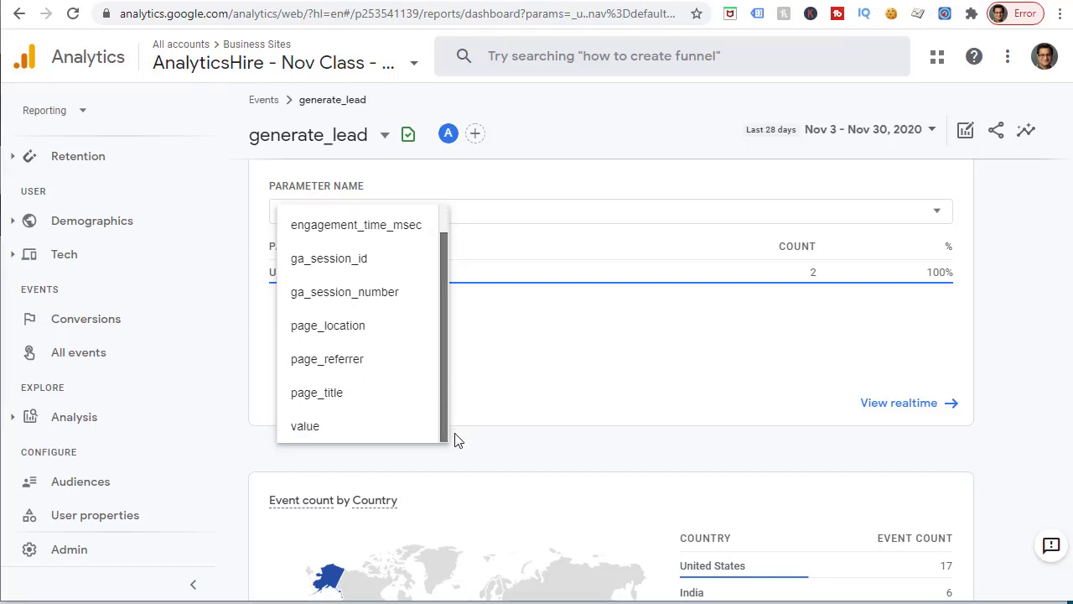
{"action": "left_click", "coordinate": [322, 429]}
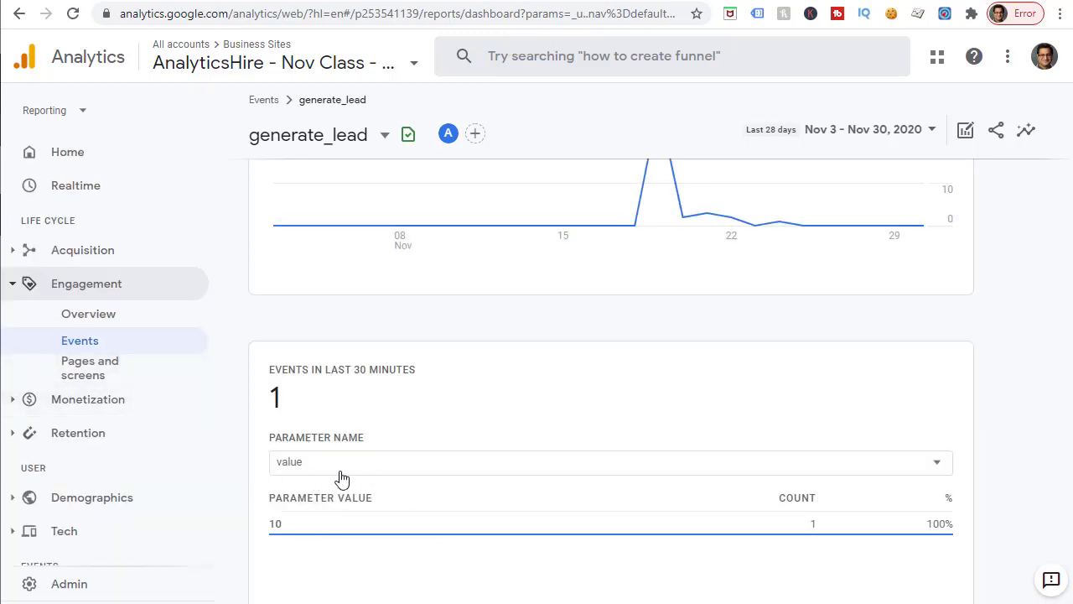
- Review the generate_lead report's overall metrics and return to the list of all existing events
{"action": "scroll", "coordinate": [309, 544], "scroll_direction": "up", "scroll_amount": 3}
{"action": "scroll", "coordinate": [67, 512], "scroll_direction": "down", "scroll_amount": 3}
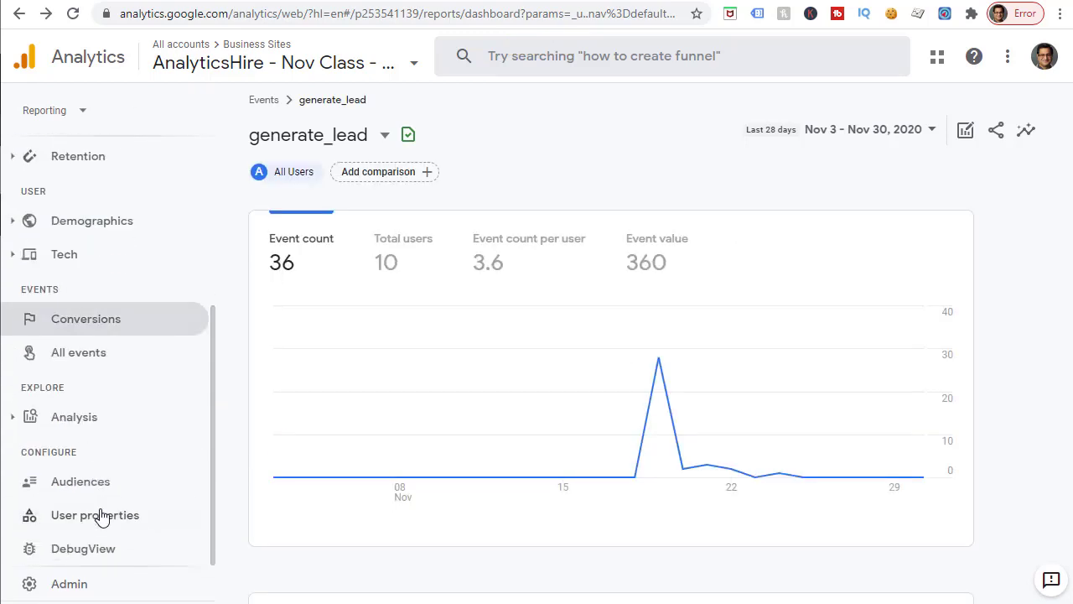
{"action": "left_click", "coordinate": [85, 355]}
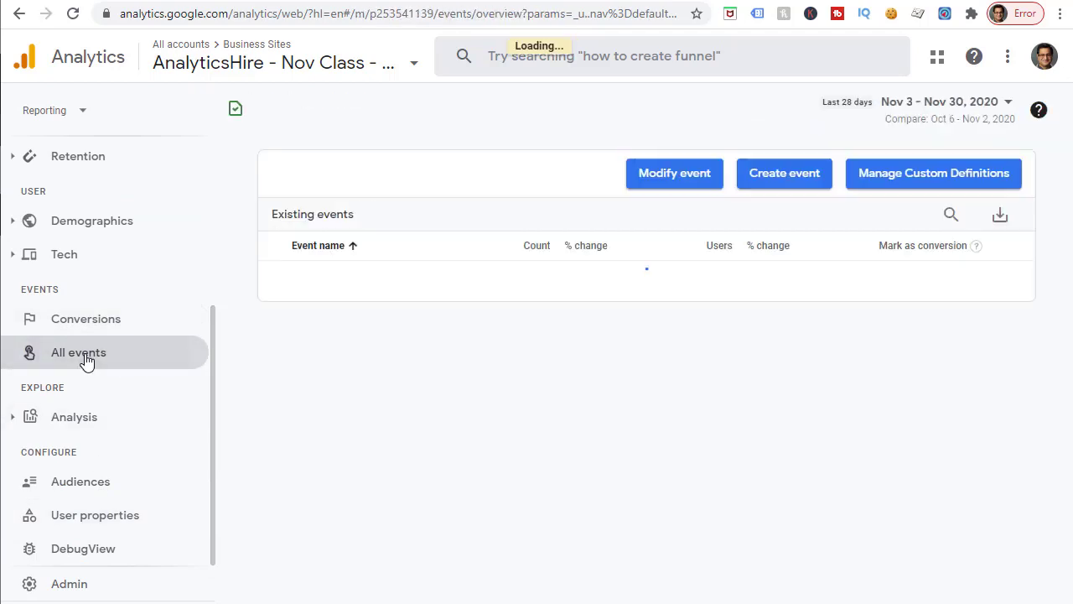